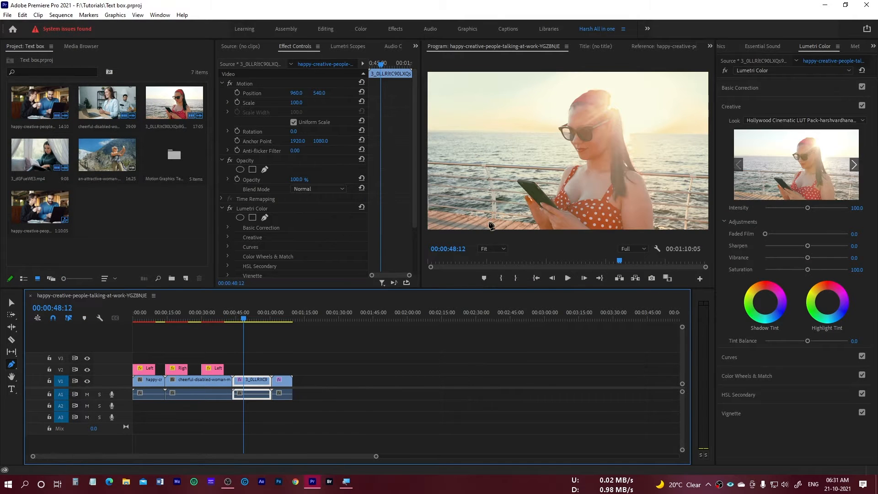
Draw a closed straight-edged shape around the woman in the beach shot with the Pen tool.
left_click(488, 225)
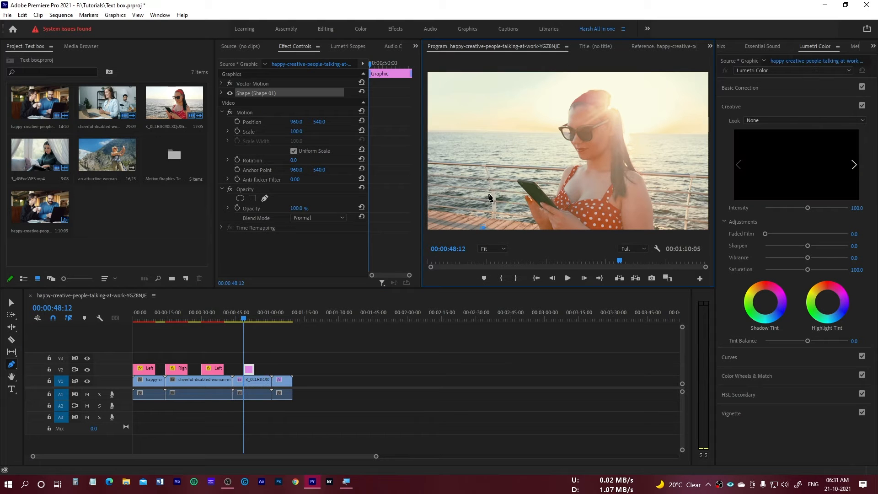
left_click(525, 137)
left_click(564, 103)
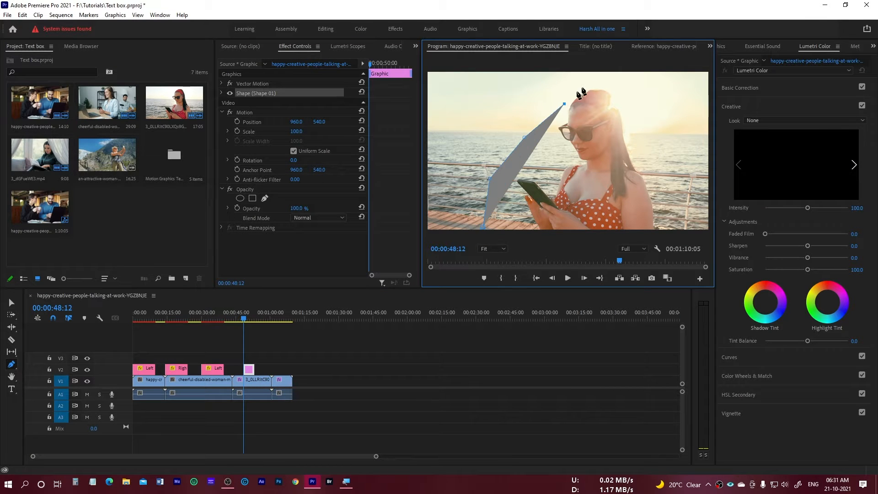
left_click(622, 75)
left_click(644, 123)
left_click(667, 178)
left_click(670, 211)
left_click(661, 228)
left_click(483, 228)
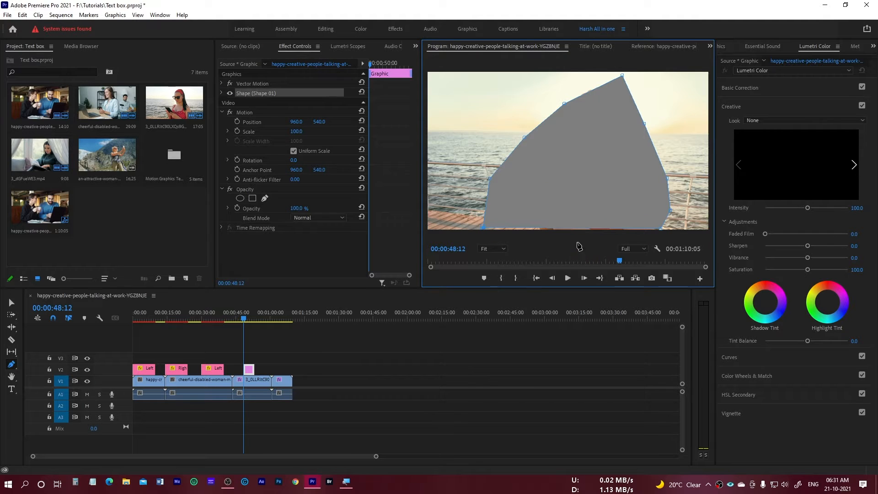
Expand the shape's properties and move the shape slightly up and left to a position of about 334, 1045.
left_click(221, 93)
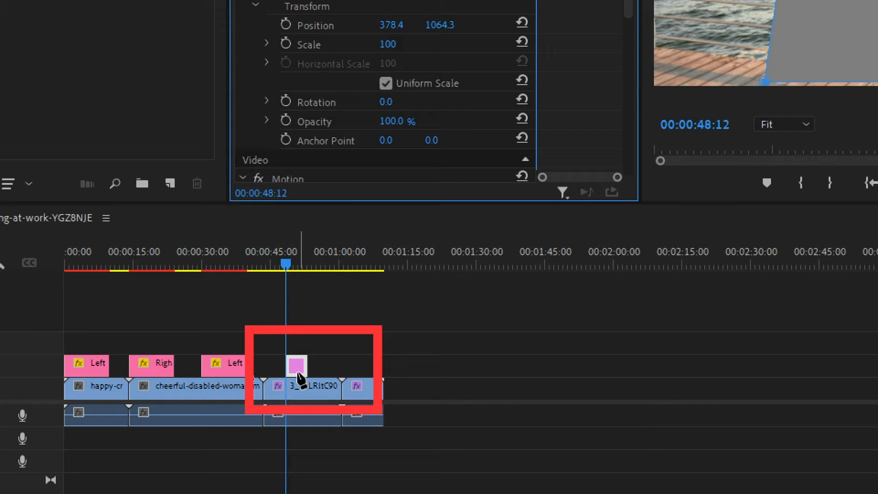
mouse_move(298, 376)
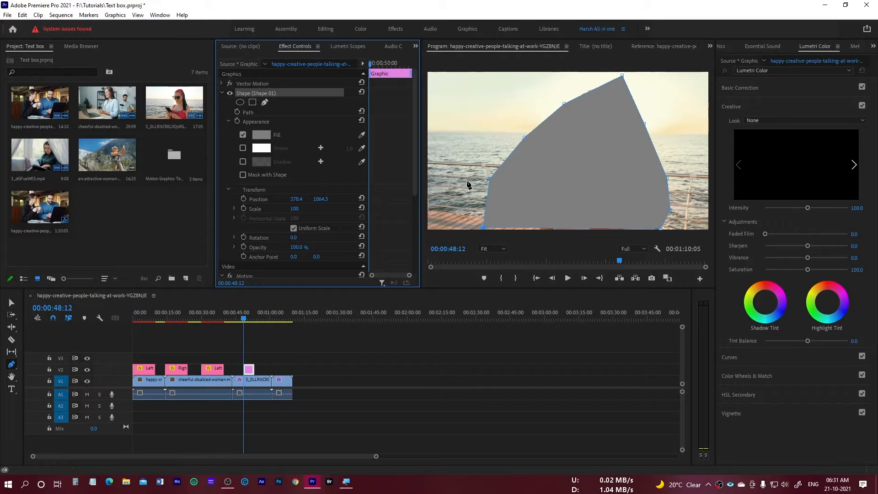
key("v")
mouse_move(573, 194)
left_mouse_down()
mouse_move(512, 187)
mouse_move(616, 187)
mouse_move(570, 172)
mouse_move(578, 198)
mouse_move(576, 191)
left_mouse_up()
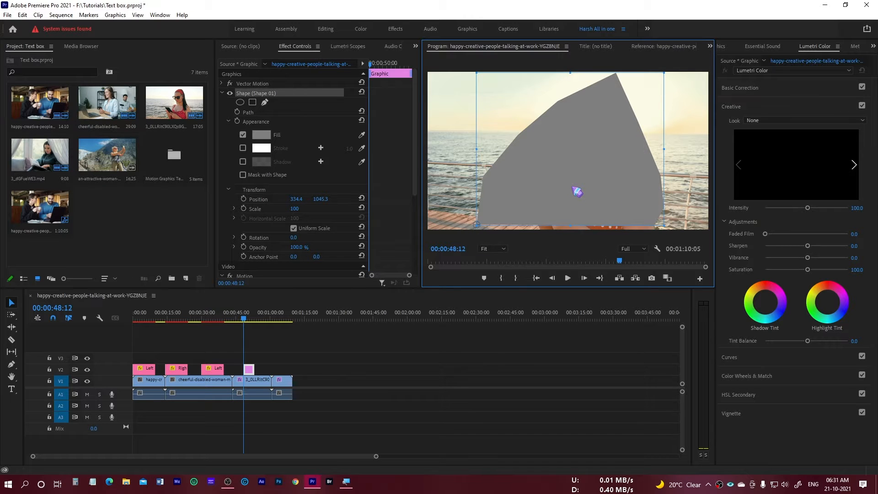
Delete the drawn shape, set the playhead to 00:00:50:24, and remove the empty graphic clip from track V2.
key("Delete")
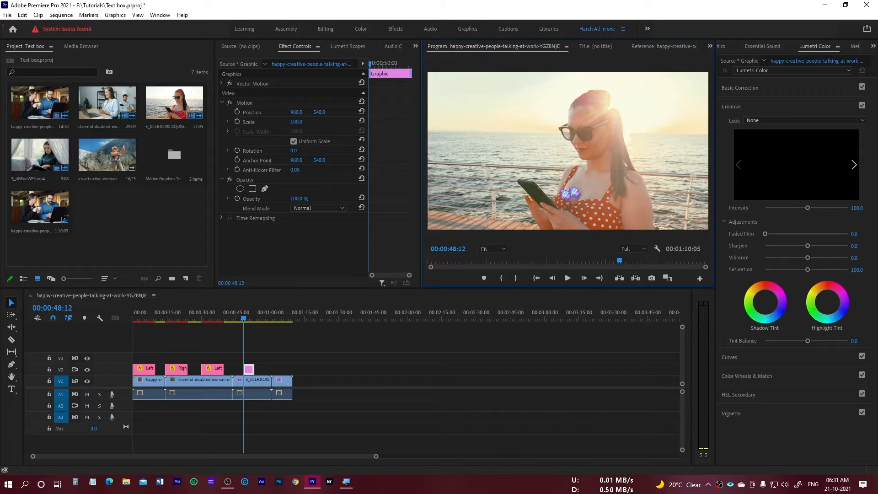
left_click(254, 371)
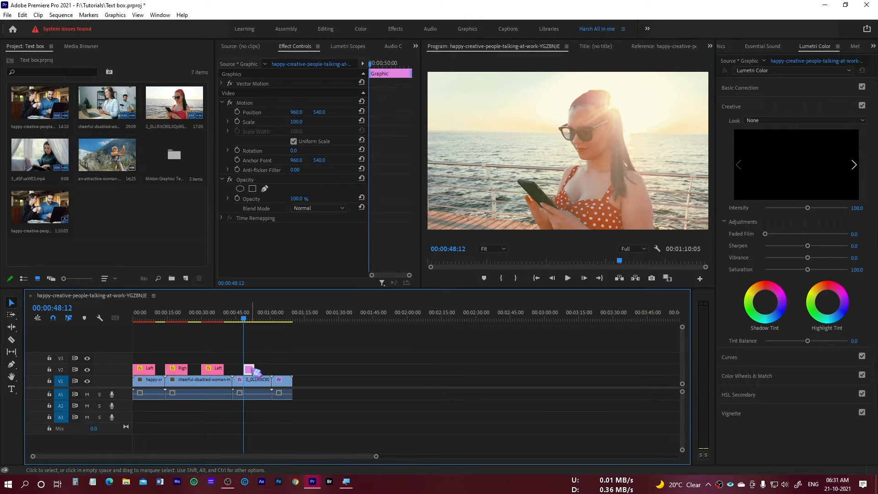
left_click(251, 317)
left_click_drag(254, 321, 252, 378)
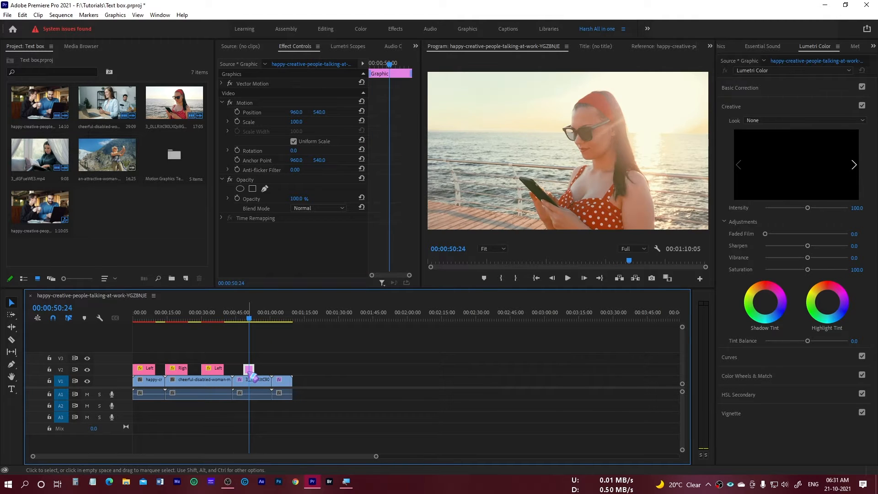
key("Delete")
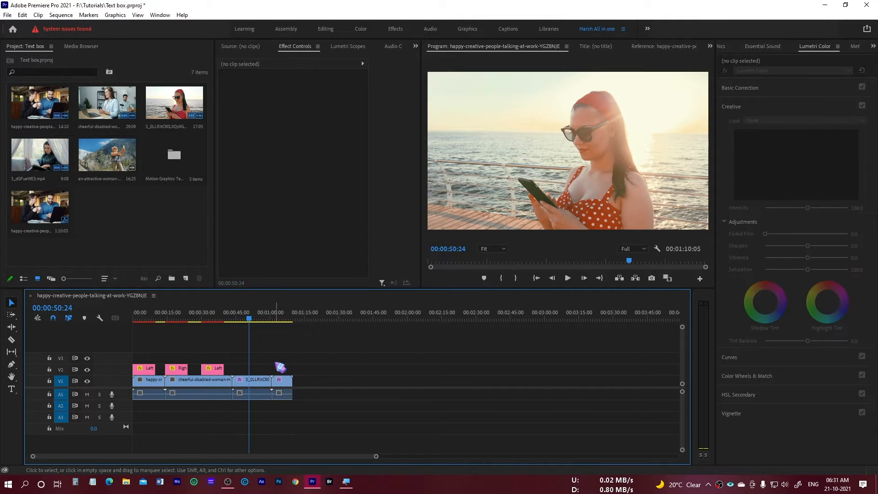
Draw a closed curved shape with the Pen tool across the sky up to the woman's head, using smooth Bezier points.
key("p")
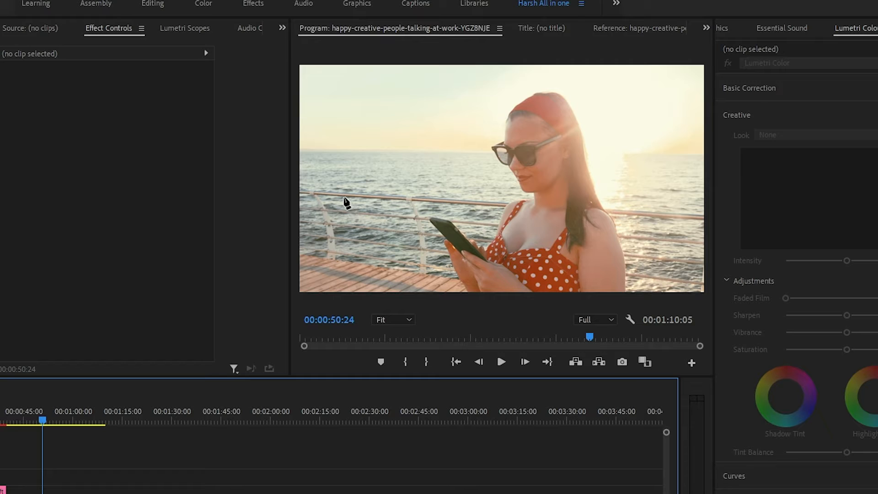
left_click(344, 197)
left_click(439, 146)
left_click_drag(439, 145, 527, 173)
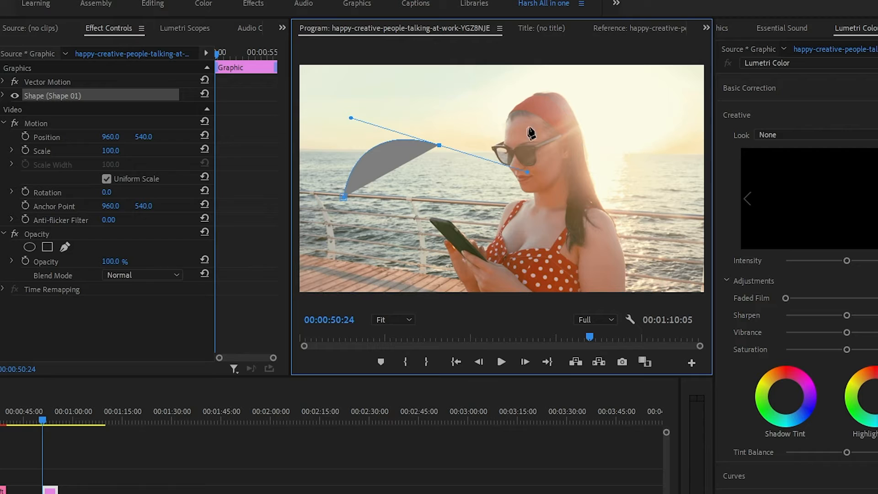
left_click_drag(549, 91, 558, 92)
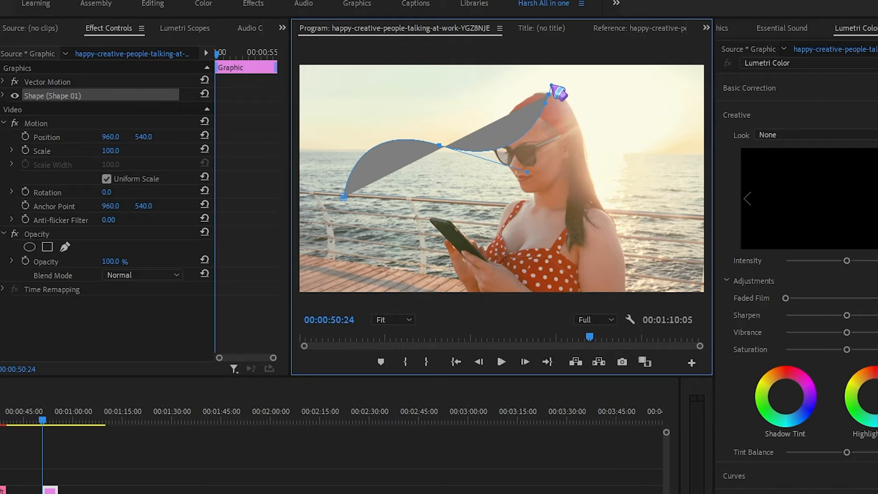
left_click_drag(356, 92, 326, 132)
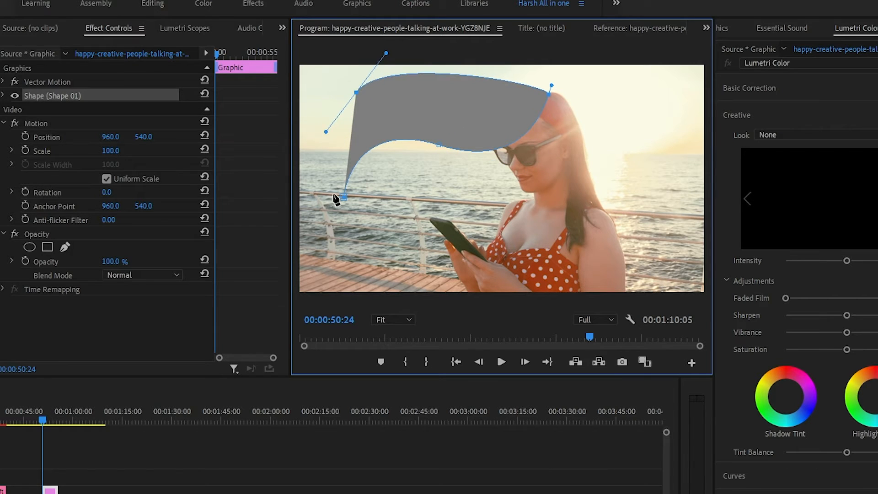
left_click_drag(343, 197, 382, 214)
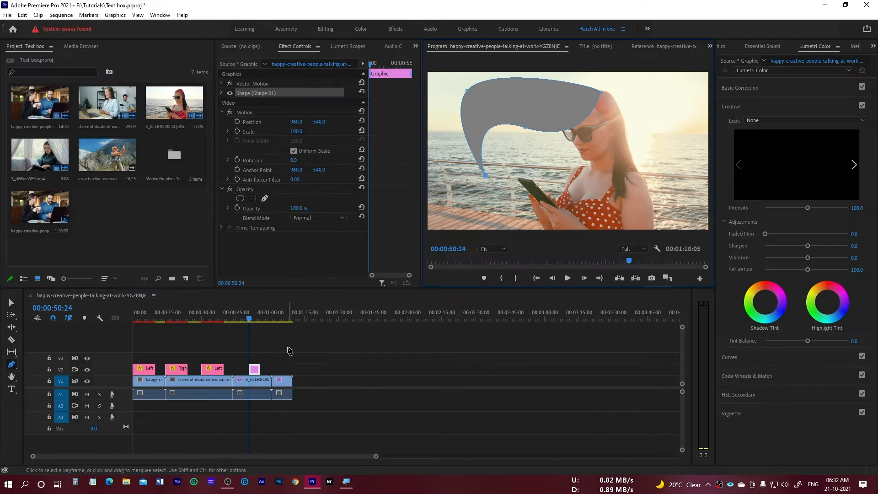
Delete the curved shape's graphic clip from track V2.
key("v")
left_click(289, 351)
left_click(254, 369)
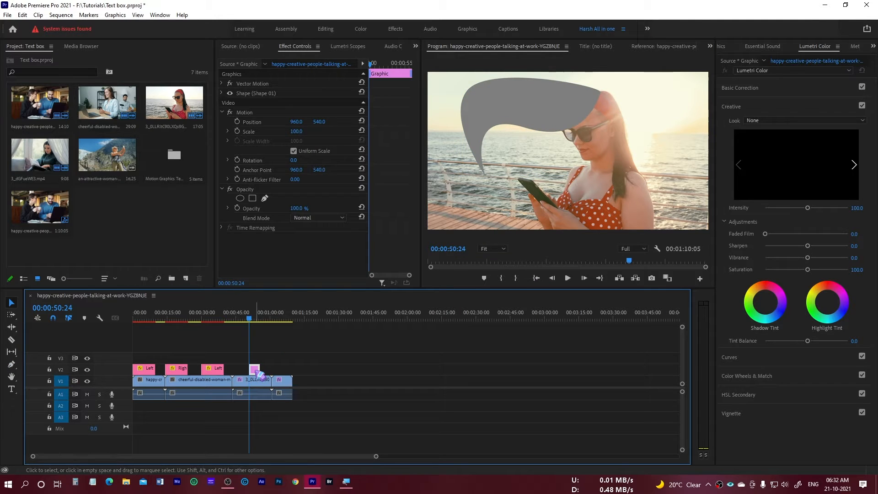
key("Delete")
Add an ellipse mask to the Opacity of the beach clip on V1 and place it over the woman's face.
left_click(262, 389)
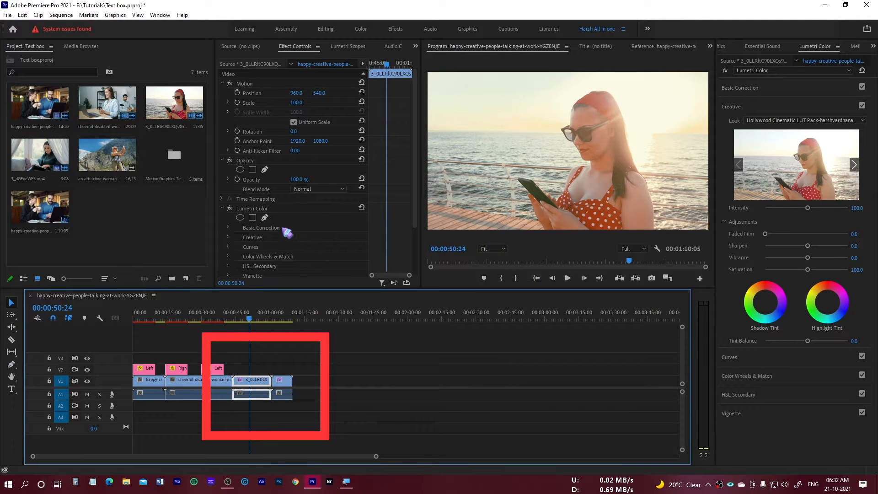
left_click(223, 208)
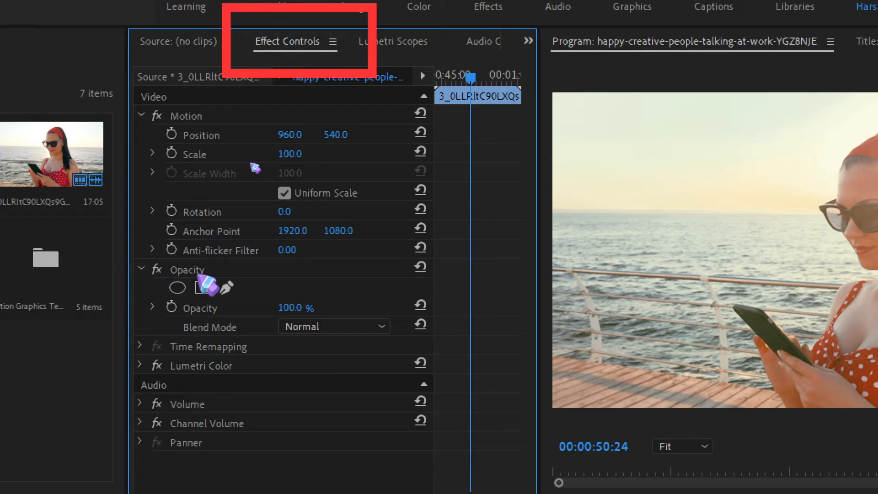
left_click(192, 275)
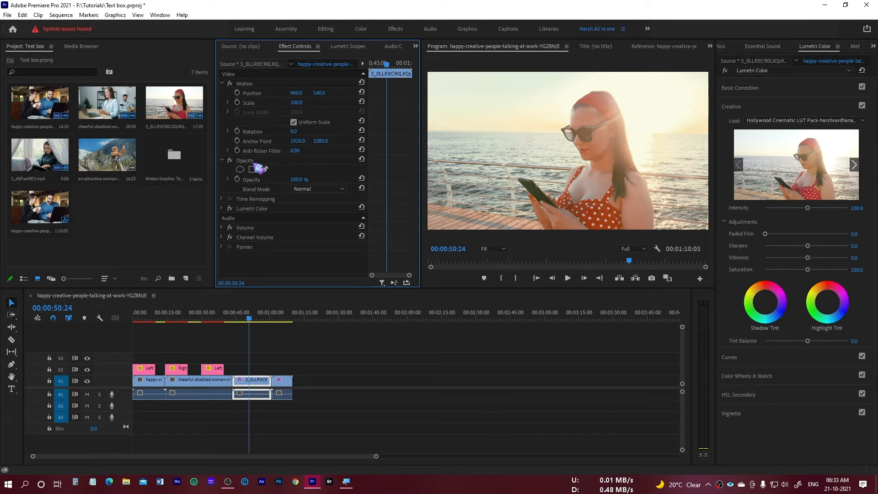
left_click(251, 164)
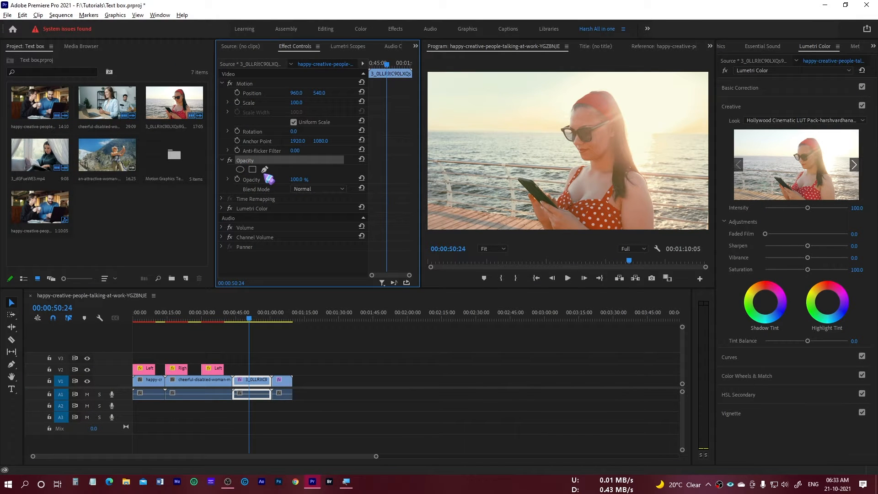
left_click(240, 169)
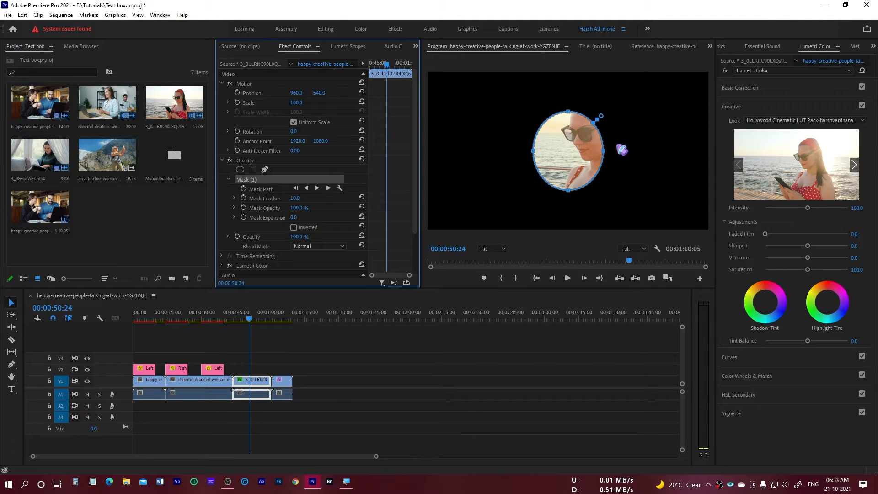
left_click_drag(583, 156, 609, 135)
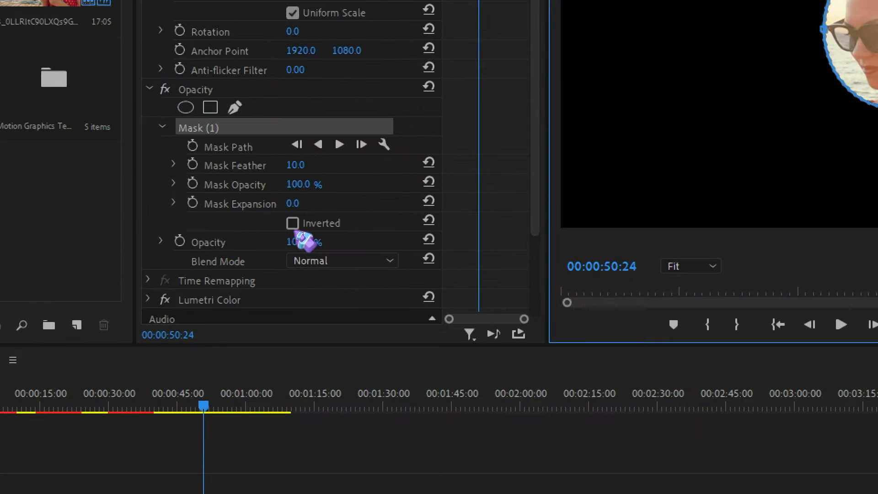
Invert the ellipse mask and shift it slightly higher over the woman's head.
left_click(292, 223)
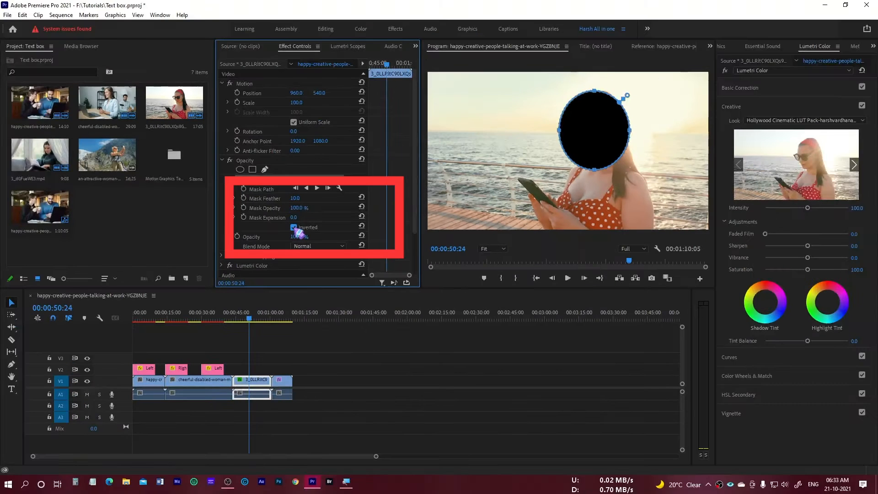
left_click(613, 137)
mouse_move(613, 138)
left_mouse_down()
mouse_move(591, 132)
mouse_move(612, 132)
left_mouse_up()
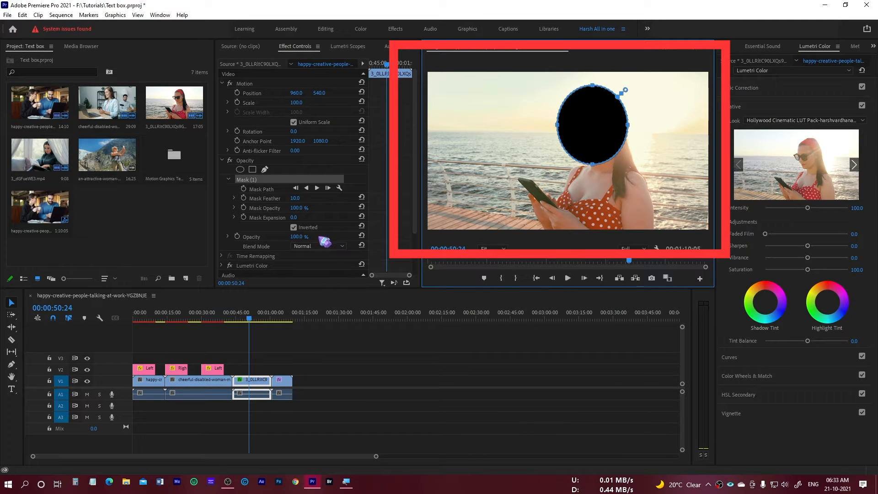
Turn off the ellipse mask's inversion and clear the mask from the clip's Opacity.
left_click(293, 227)
left_click(600, 134)
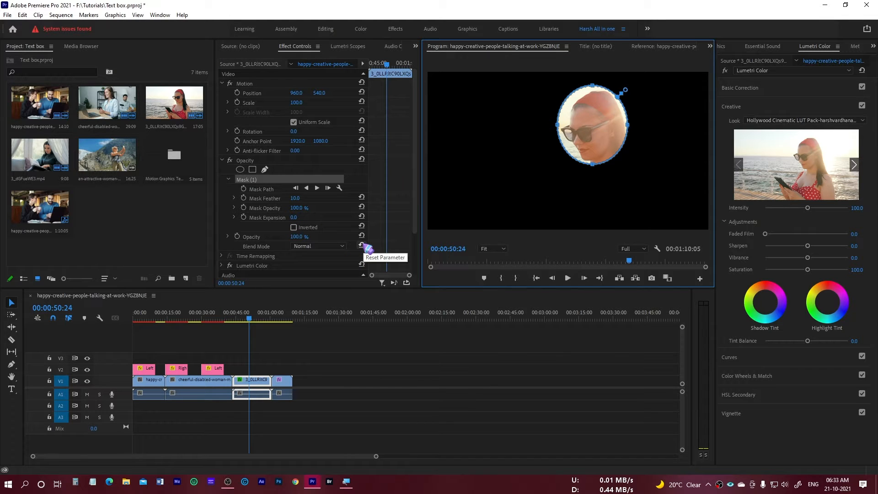
right_click(271, 184)
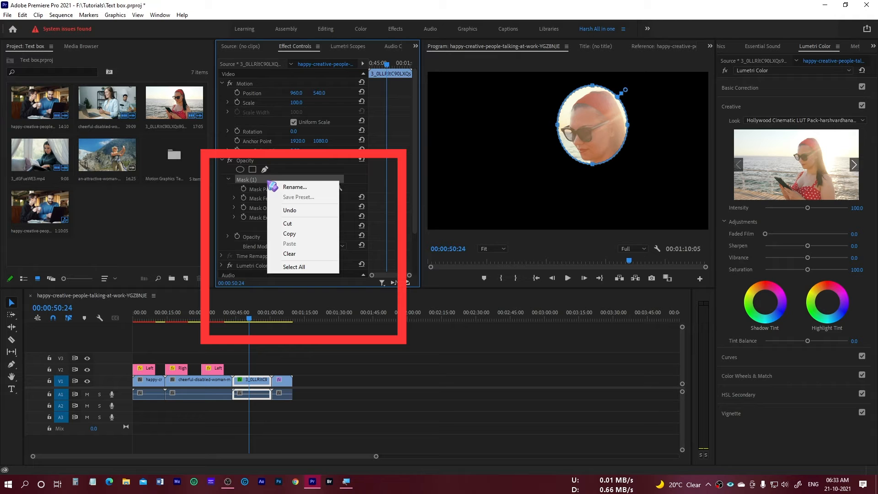
left_click(301, 257)
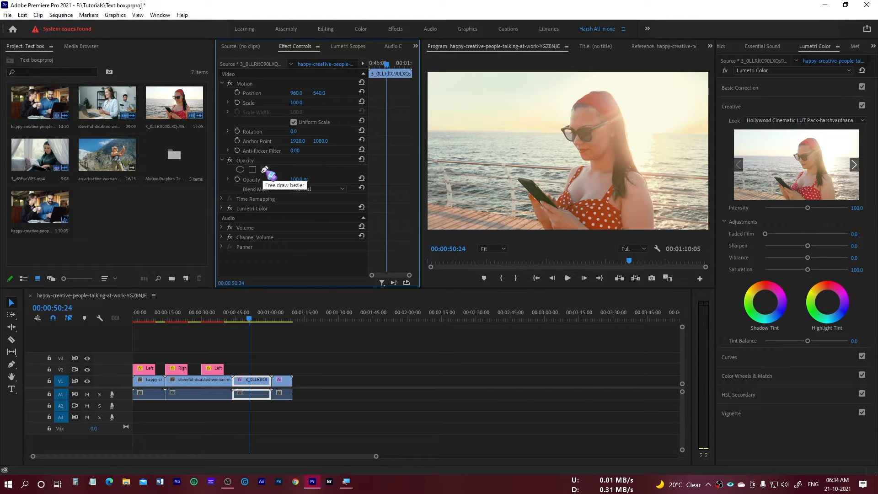
Draw a closed free-draw Bezier mask on the clip's Opacity around the woman, extending just below the frame's lower edge.
left_click(265, 170)
left_click(515, 223)
left_click_drag(503, 158, 629, 91)
left_click_drag(661, 135, 665, 169)
left_click(668, 190)
left_click_drag(648, 235, 620, 241)
left_click(523, 236)
left_click_drag(512, 234, 520, 227)
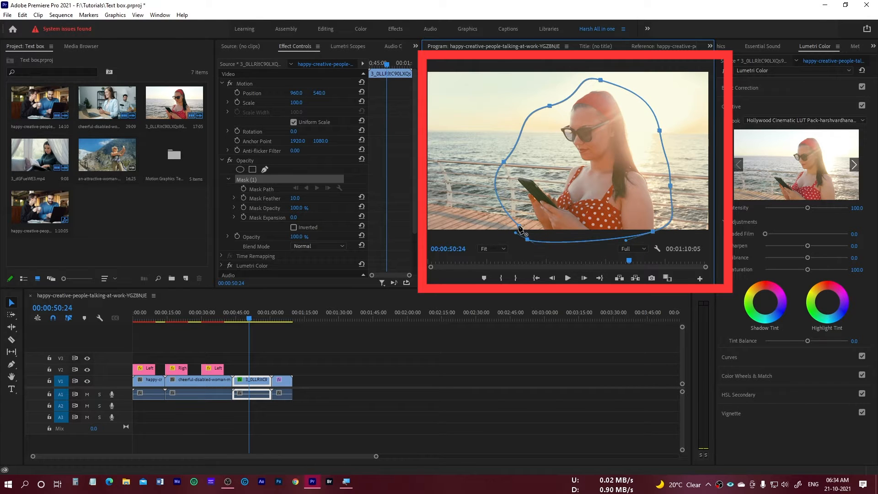
left_click(521, 229)
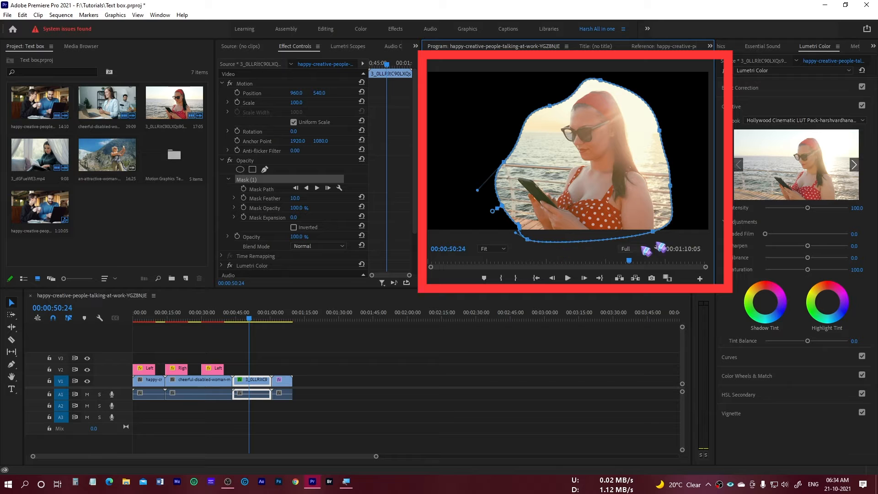
Move the free-drawn mask left and slightly down, and switch its inversion on and back off.
left_click_drag(597, 184, 569, 184)
left_click_drag(610, 156, 590, 179)
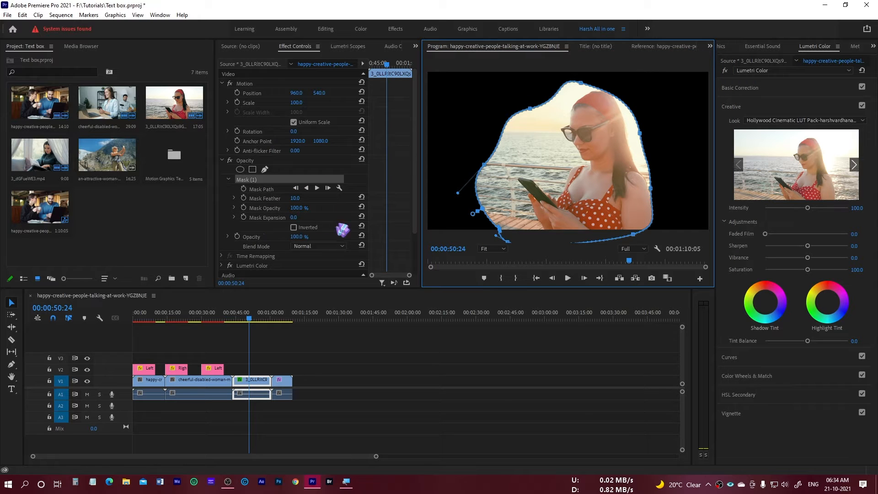
left_click(293, 227)
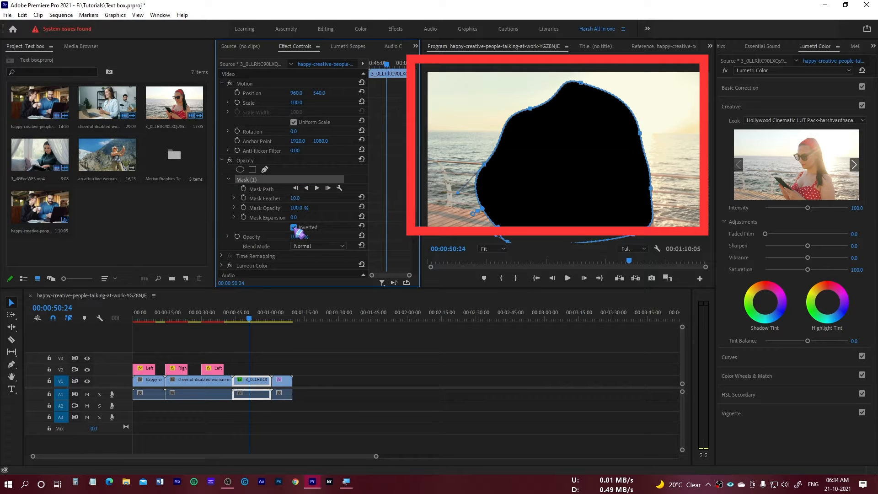
left_click(294, 227)
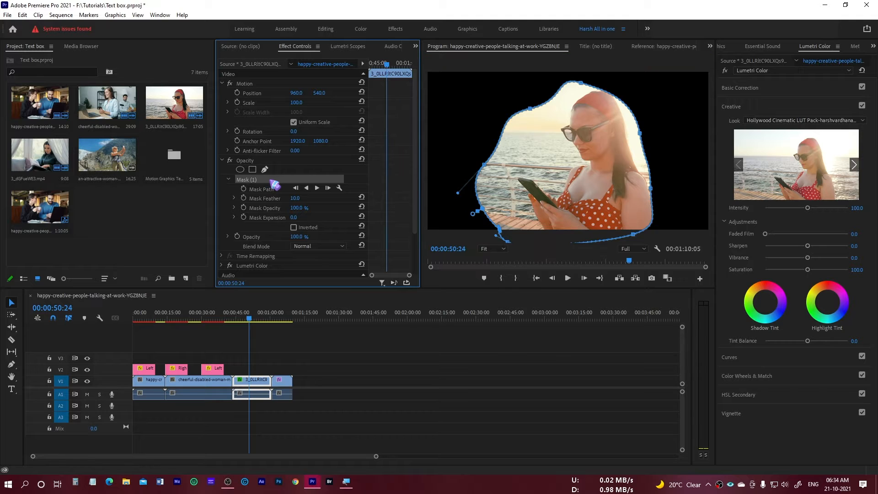
Clear the free-drawn mask from the clip's Opacity.
left_click(536, 185)
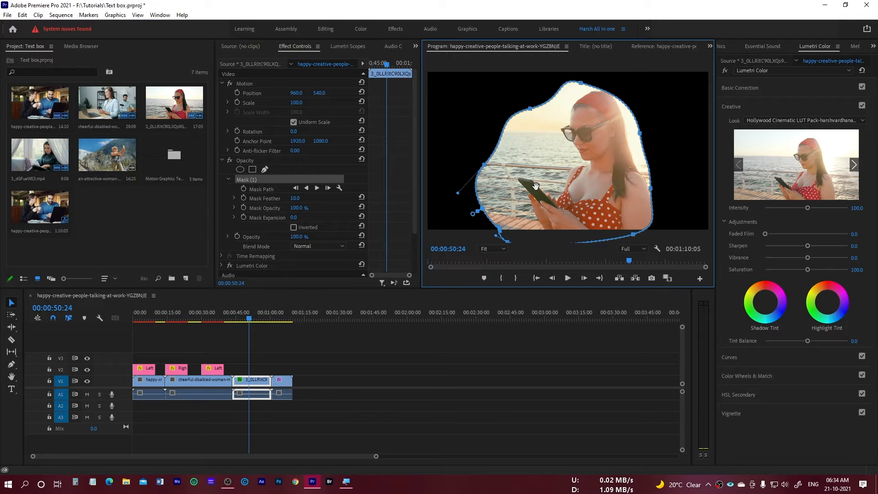
right_click(269, 180)
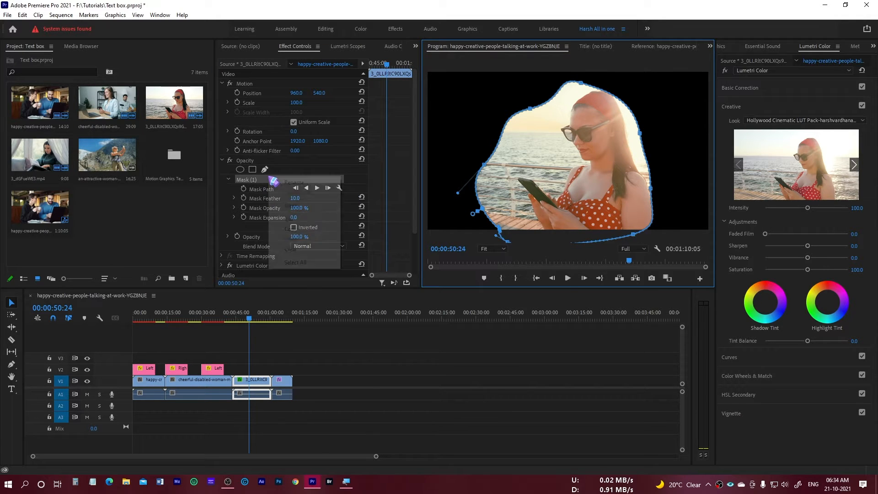
left_click(295, 249)
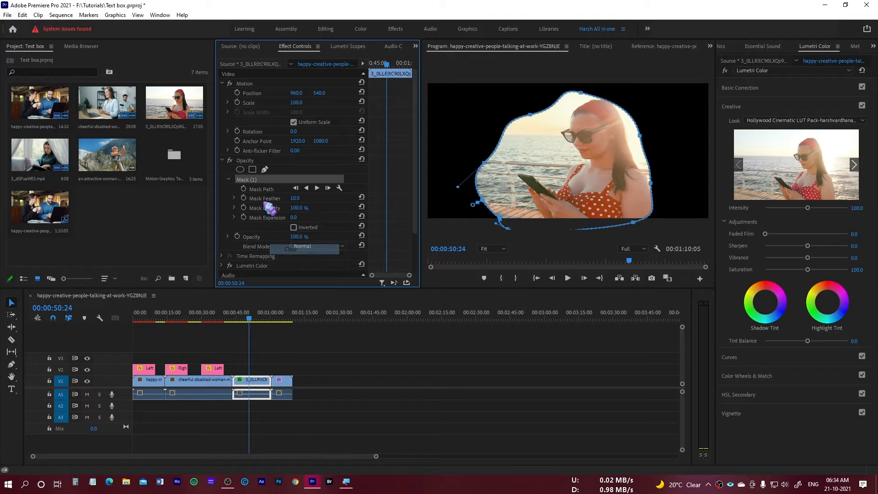
Add a 4-point polygon mask to the clip's Opacity and pull its corners outward to frame the woman and her phone.
left_click(252, 170)
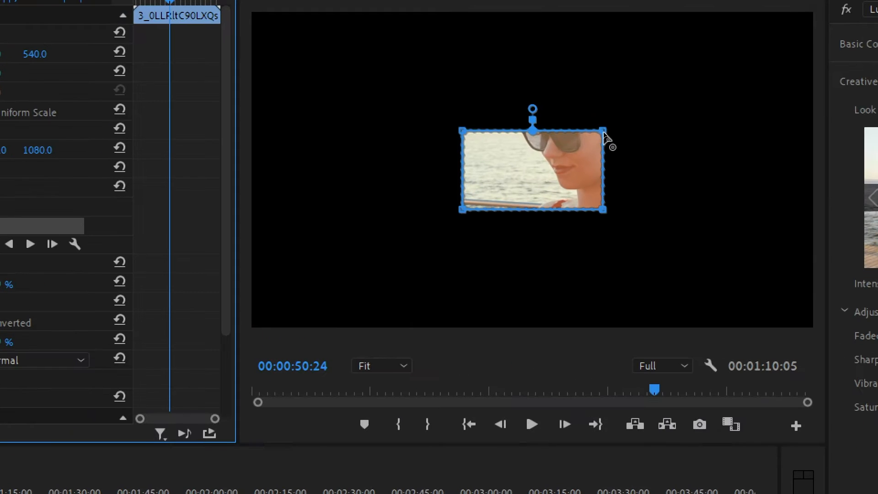
left_click(604, 137)
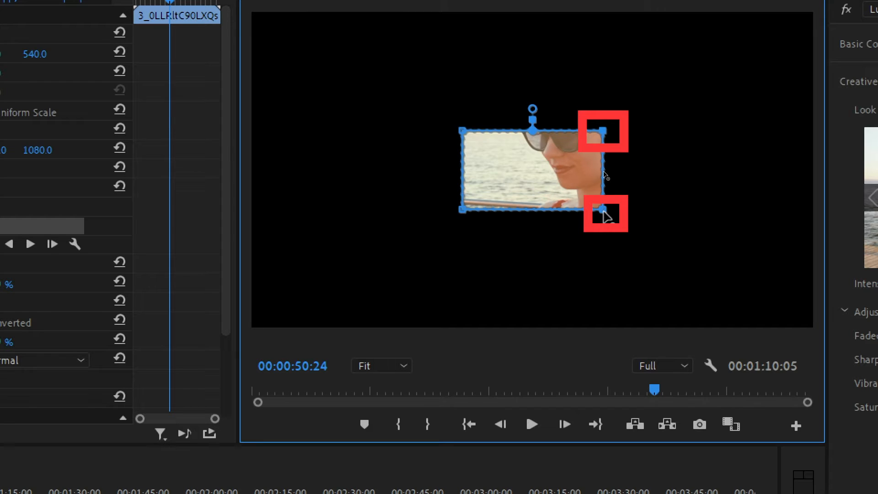
left_click_drag(685, 208, 611, 211)
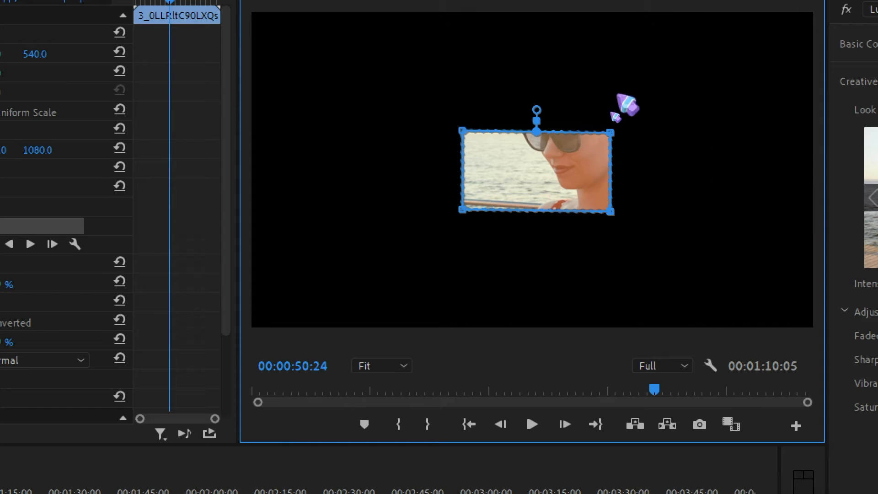
left_click_drag(612, 134, 659, 63)
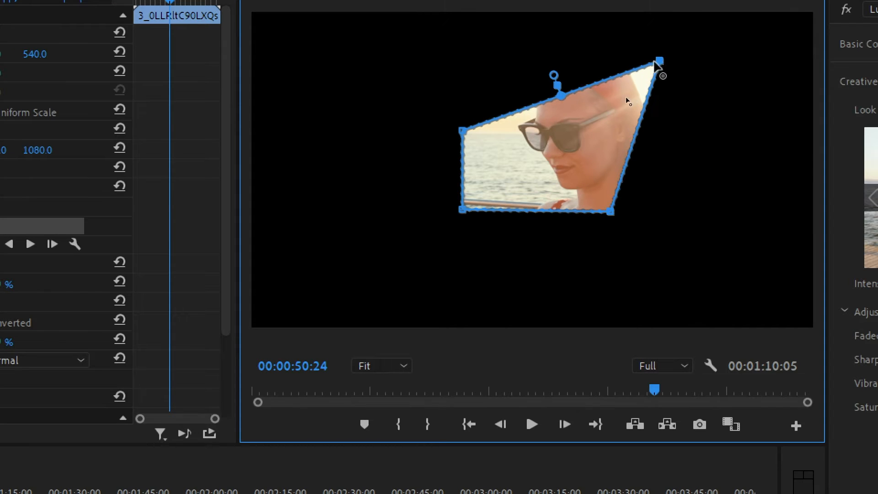
left_click_drag(465, 132, 413, 75)
left_click_drag(465, 213, 402, 241)
left_click_drag(613, 213, 684, 279)
left_click_drag(399, 242, 400, 290)
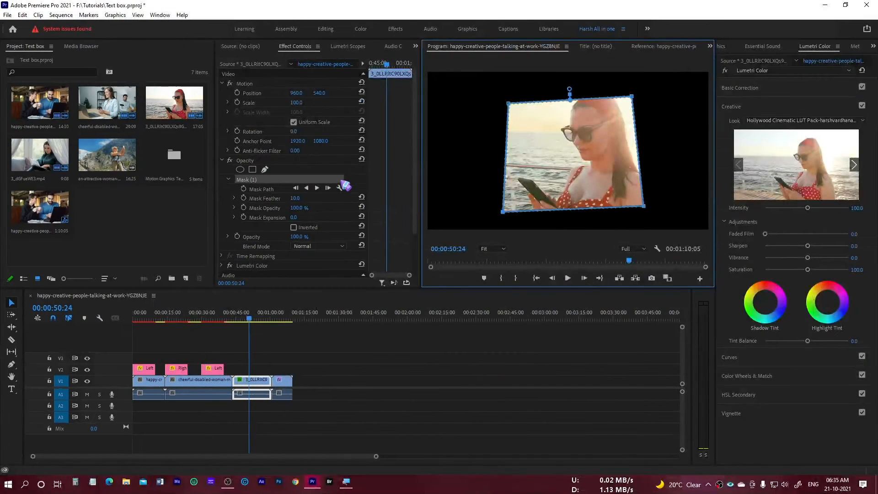
Draw a closed, curved Pen tool shape over the middle of the masked clip, covering the woman's face.
left_click(11, 364)
left_click(560, 167)
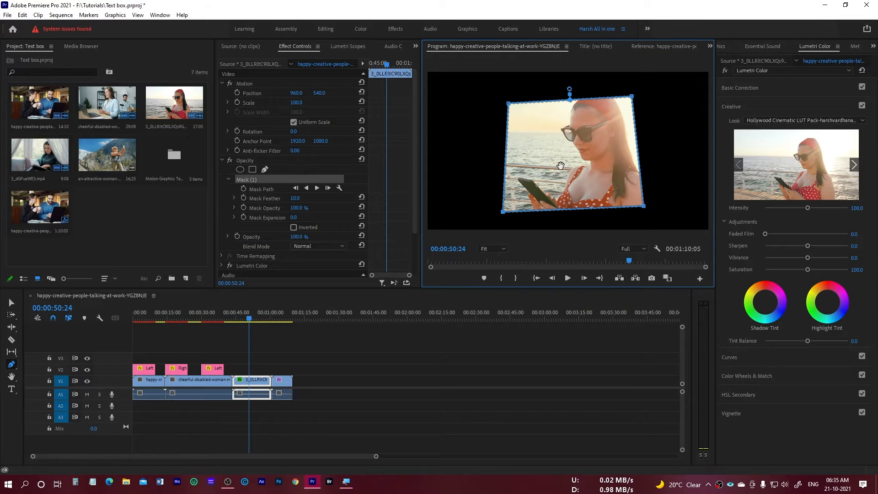
left_click(539, 125)
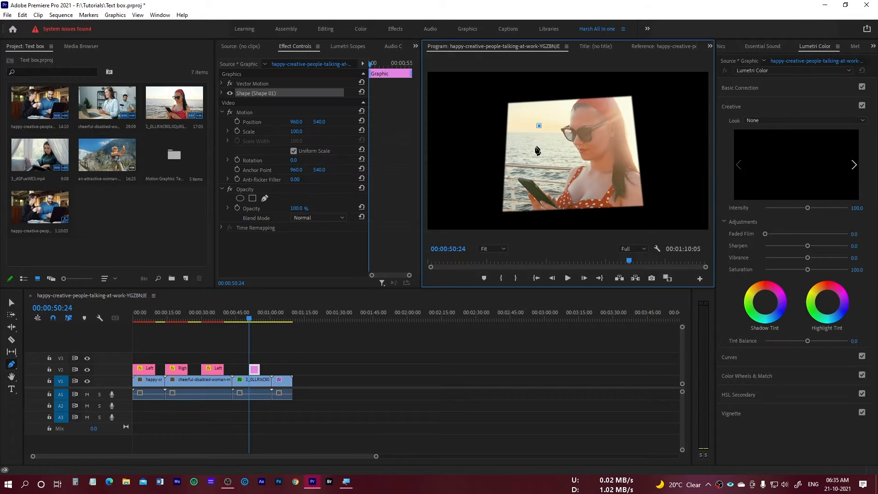
mouse_move(555, 179)
left_mouse_down()
mouse_move(619, 149)
mouse_move(601, 119)
mouse_move(550, 119)
left_mouse_up()
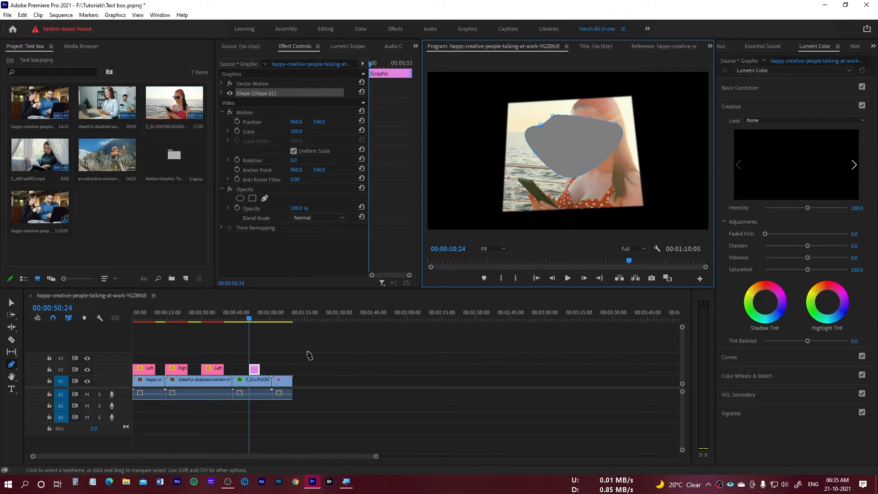
Delete the pen-drawn graphic clip from track V2 at the playhead.
key("v")
left_click_drag(307, 351, 251, 370)
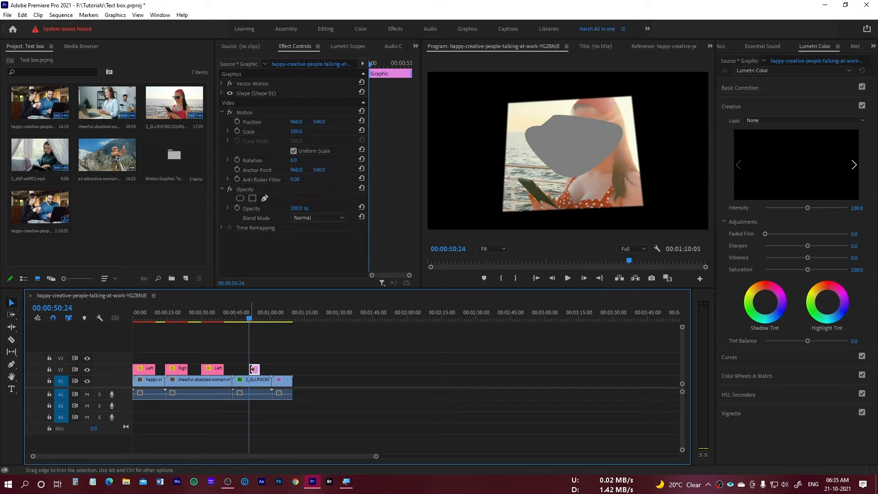
key("Delete")
Draw a wide rectangle across the middle of the masked clip with the Rectangle tool and undo it.
left_click(13, 365)
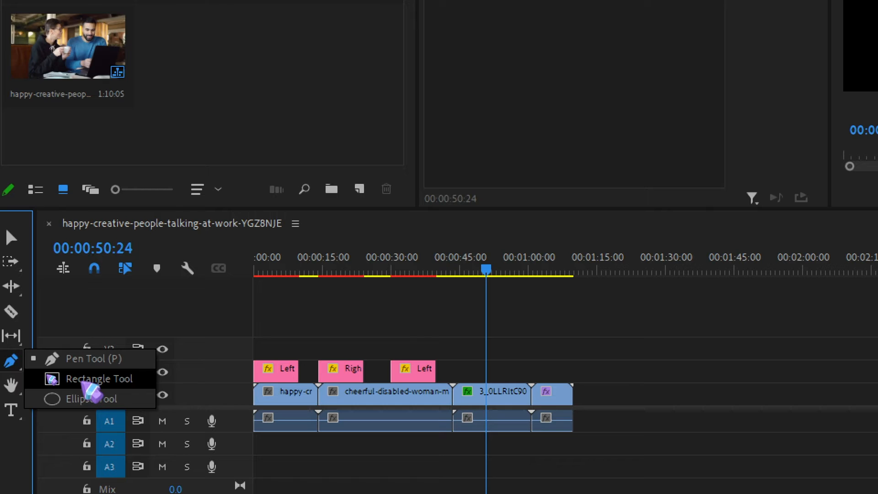
left_click(82, 382)
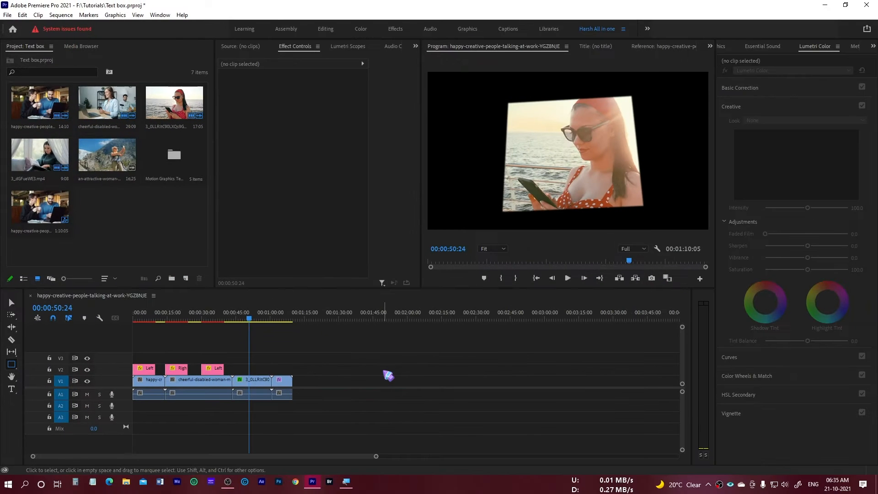
mouse_move(515, 141)
left_mouse_down()
mouse_move(590, 176)
mouse_move(610, 181)
mouse_move(623, 172)
mouse_move(607, 169)
mouse_move(607, 187)
mouse_move(631, 205)
mouse_move(616, 147)
mouse_move(617, 192)
mouse_move(614, 184)
left_mouse_up()
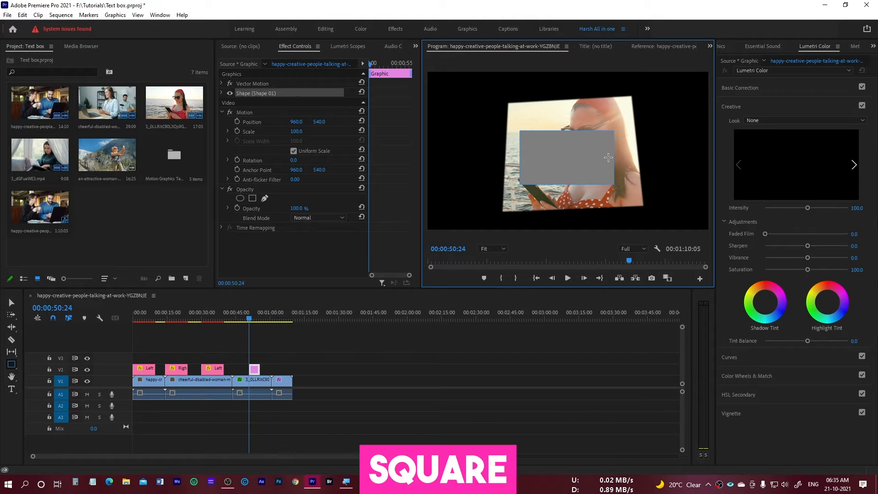
key("ctrl+z")
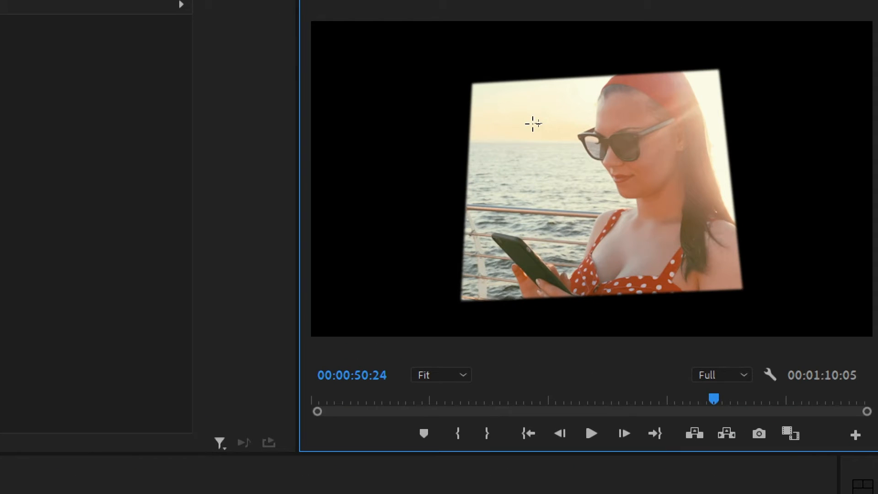
Draw an equal-sided square with the Rectangle tool beside the woman's face.
left_click(530, 121)
left_click_drag(503, 120, 608, 224)
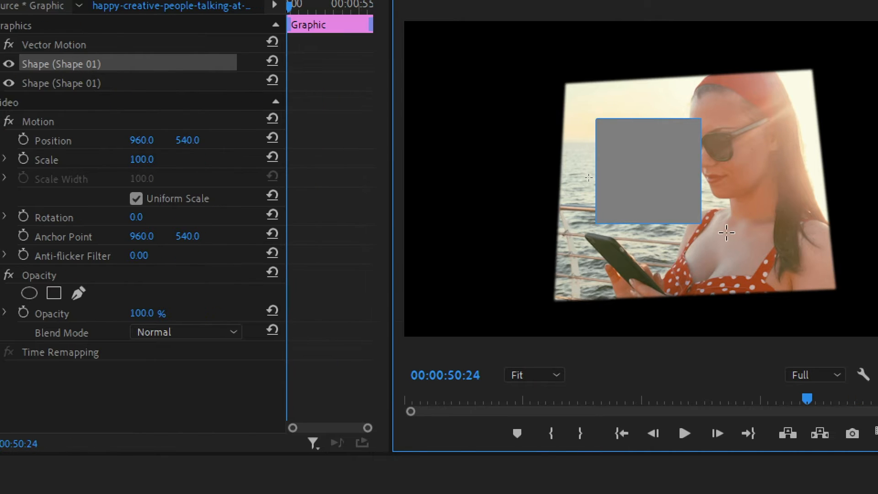
Move the square down and slightly left over the phone, and delete it from the graphic.
key("v")
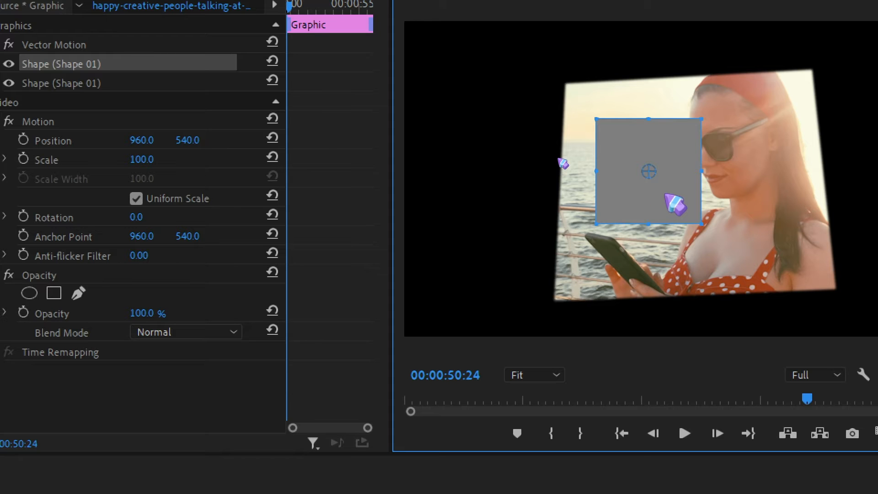
left_click_drag(674, 203, 651, 264)
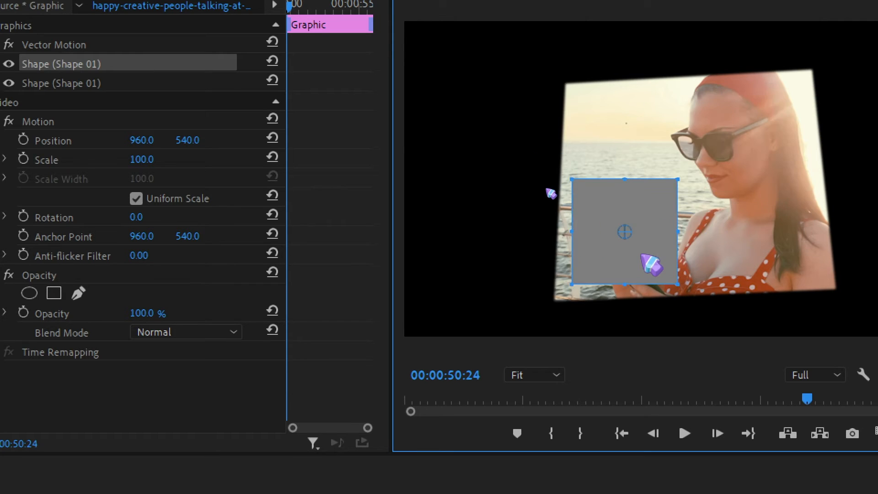
key("Delete")
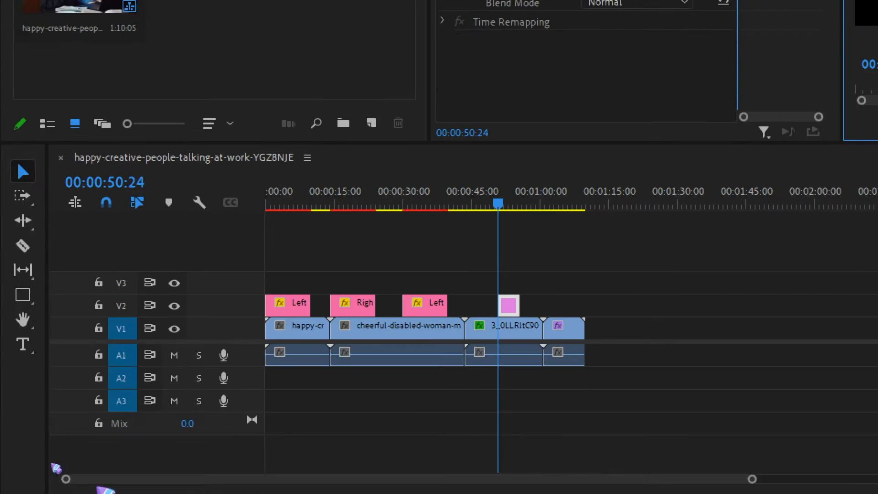
Draw a perfect circle with the Ellipse tool and move it over the upper-left corner of the masked clip.
left_click(23, 295)
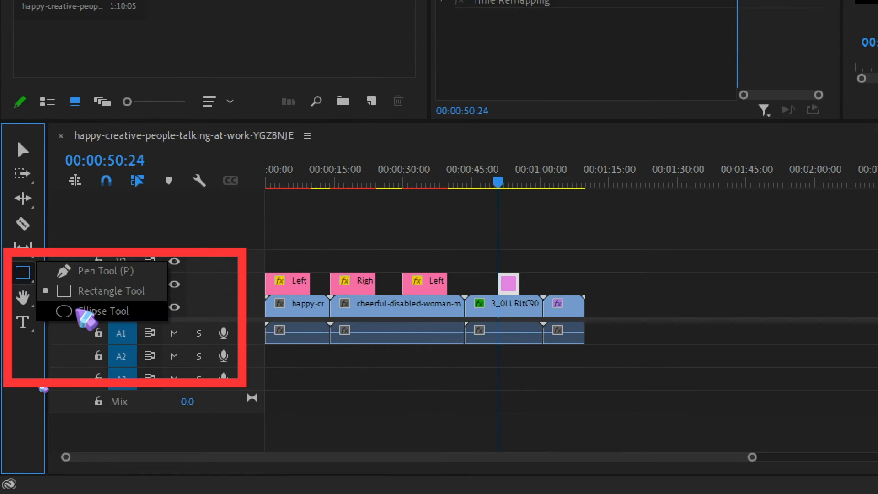
left_click(80, 311)
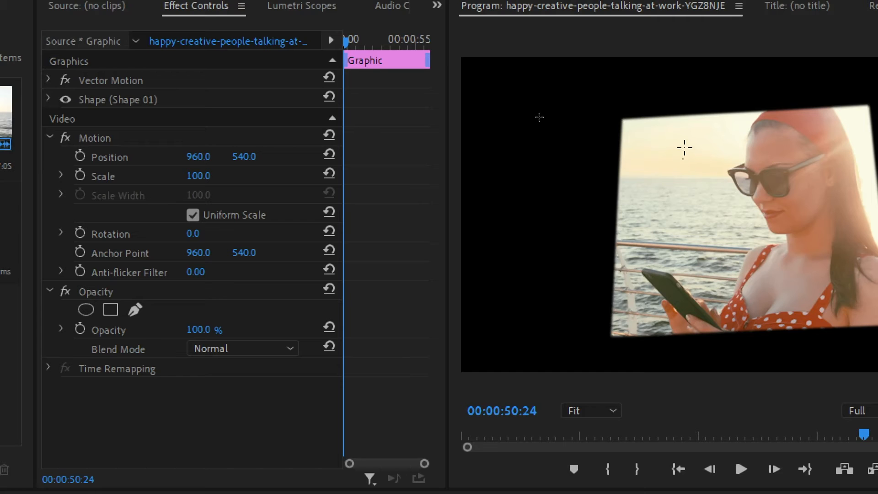
left_click_drag(685, 140, 721, 302)
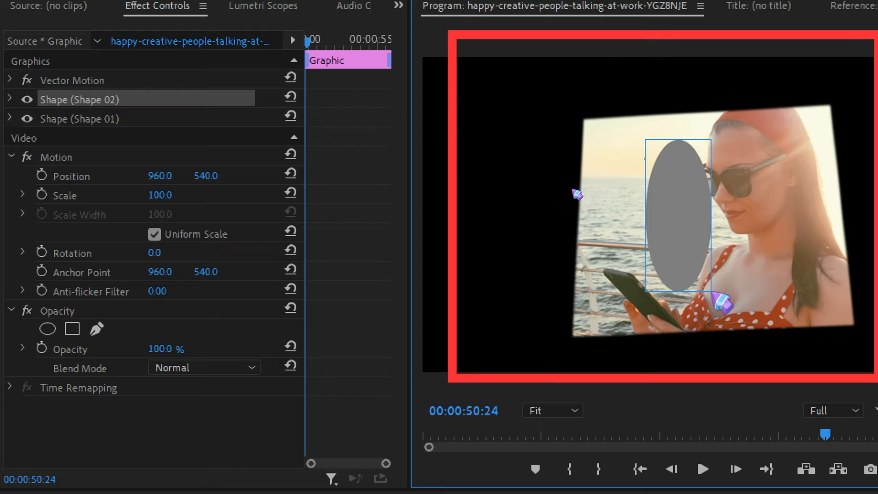
left_click_drag(712, 292, 768, 261)
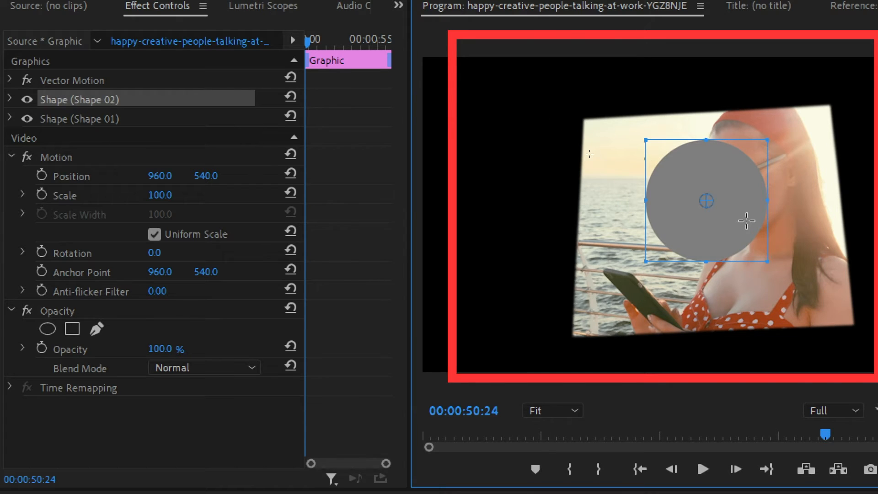
left_click_drag(727, 227, 570, 231)
left_click_drag(583, 168, 590, 204)
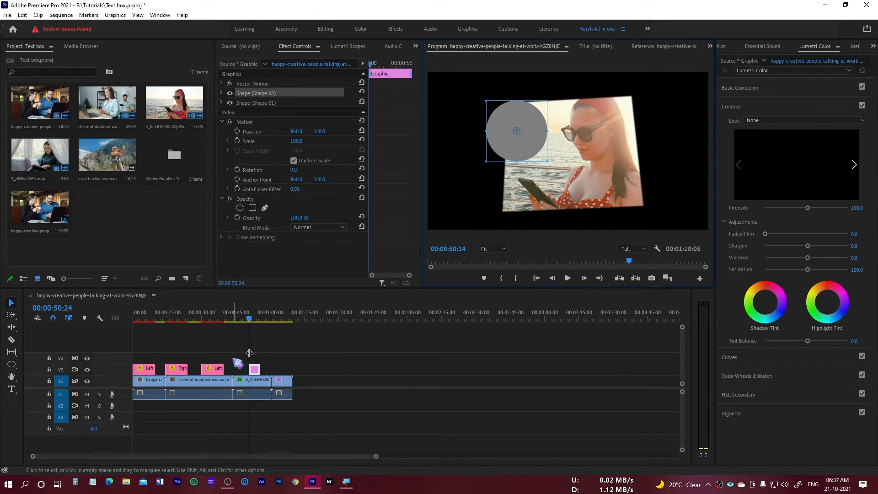
Reshape the circle with the Pen tool by pulling the Bezier handles of its top, left and bottom points.
left_click(11, 366)
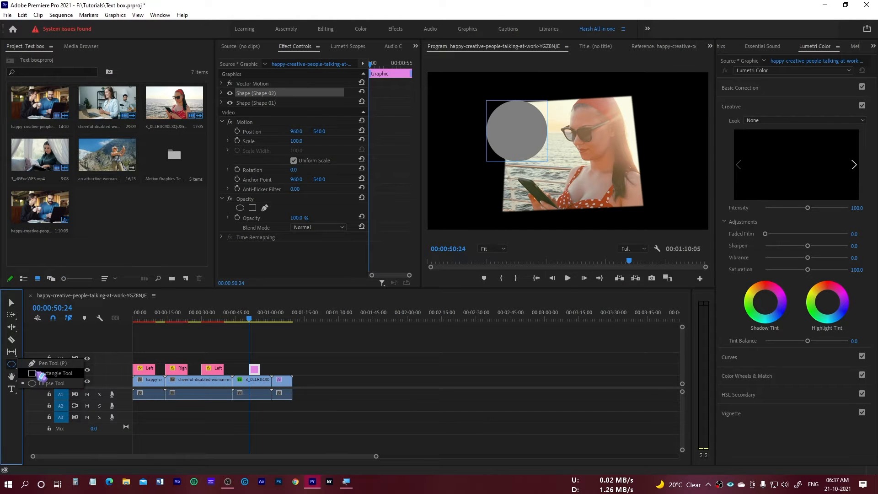
left_click(42, 364)
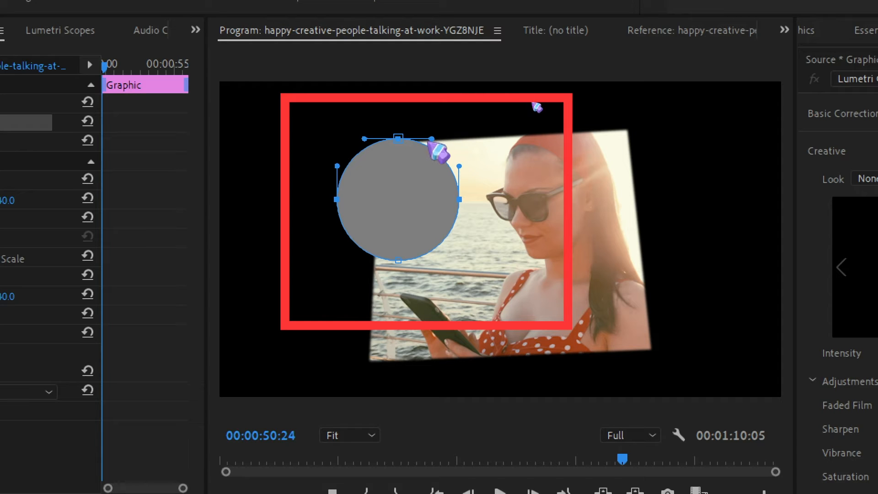
left_click_drag(434, 138, 457, 94)
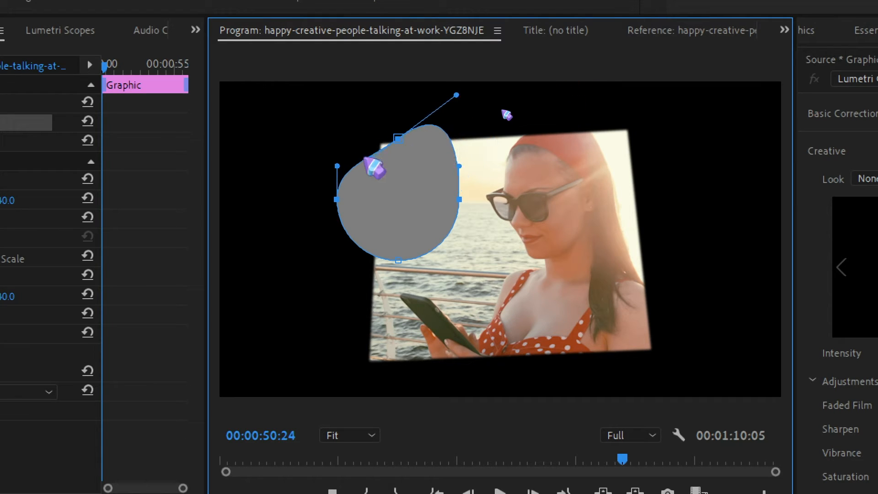
left_click_drag(371, 157, 363, 126)
left_click_drag(336, 165, 317, 172)
mouse_move(364, 261)
left_mouse_down()
mouse_move(374, 289)
mouse_move(366, 267)
left_mouse_up()
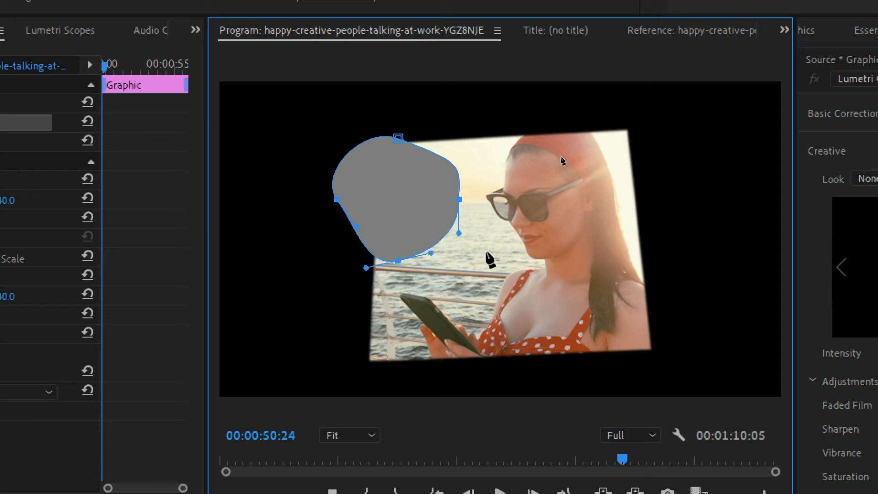
Adjust the handles of the shape's right and left points and shift the left point slightly outward.
left_click_drag(459, 234, 446, 234)
left_click(337, 200)
left_click_drag(356, 227, 338, 230)
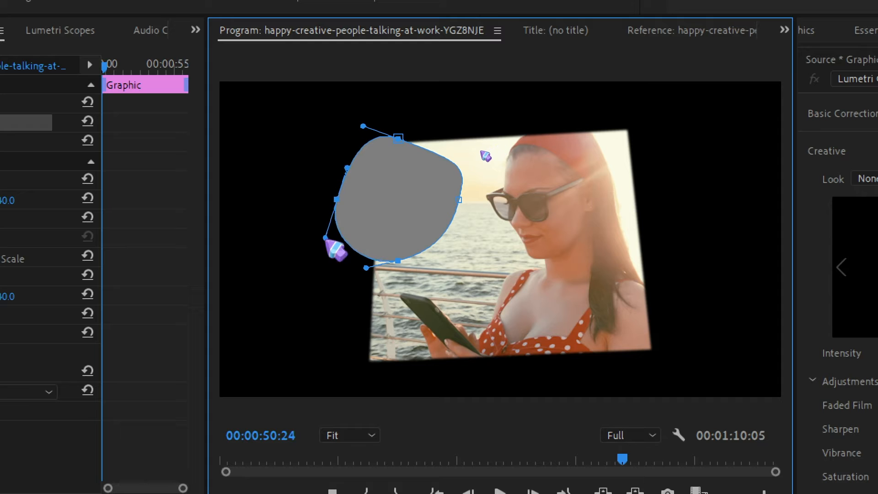
mouse_move(337, 199)
left_mouse_down()
mouse_move(270, 203)
mouse_move(343, 203)
left_mouse_up()
Try adding a curved anchor point on the shape's upper-right edge, and undo it.
left_click(401, 139)
left_click_drag(421, 146, 424, 124)
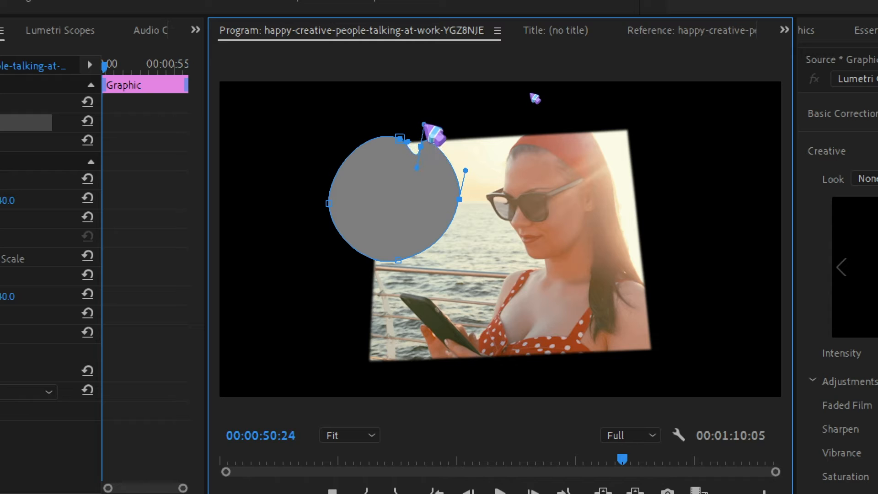
key("ctrl+z")
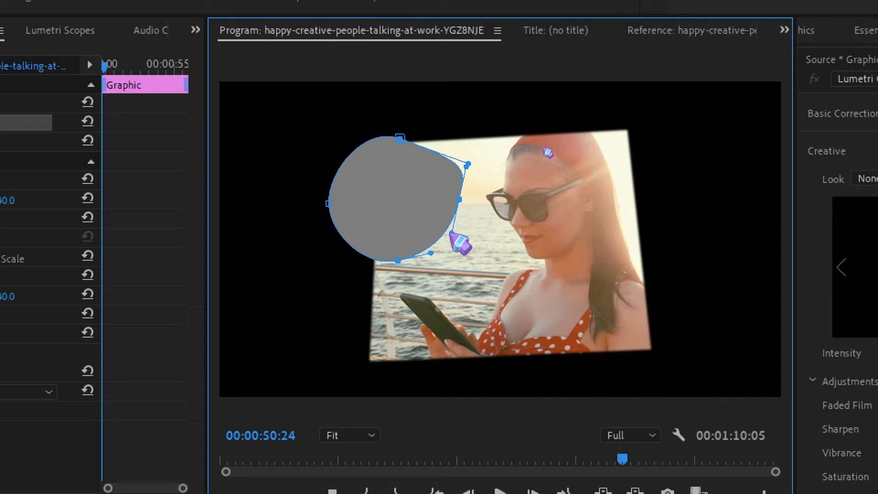
Add an anchor point that bulges the shape's upper-left edge outward, and move the whole shape slightly right and down.
left_click(343, 159)
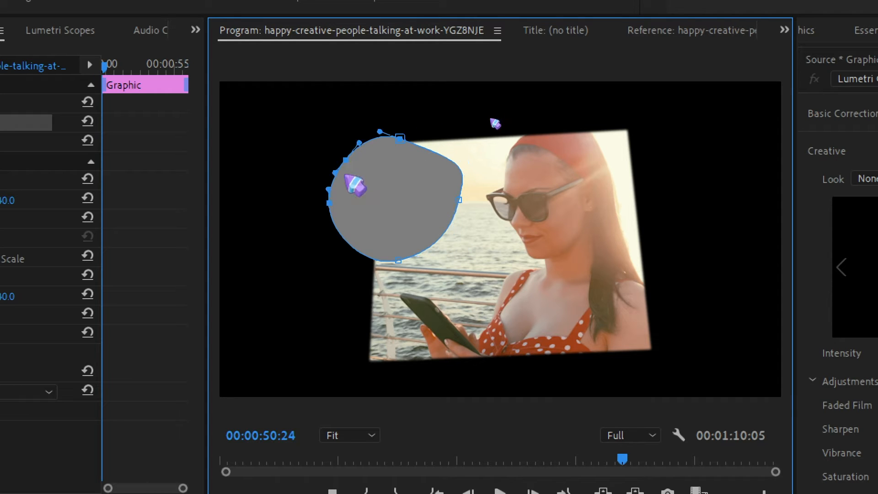
left_click_drag(345, 160, 330, 178)
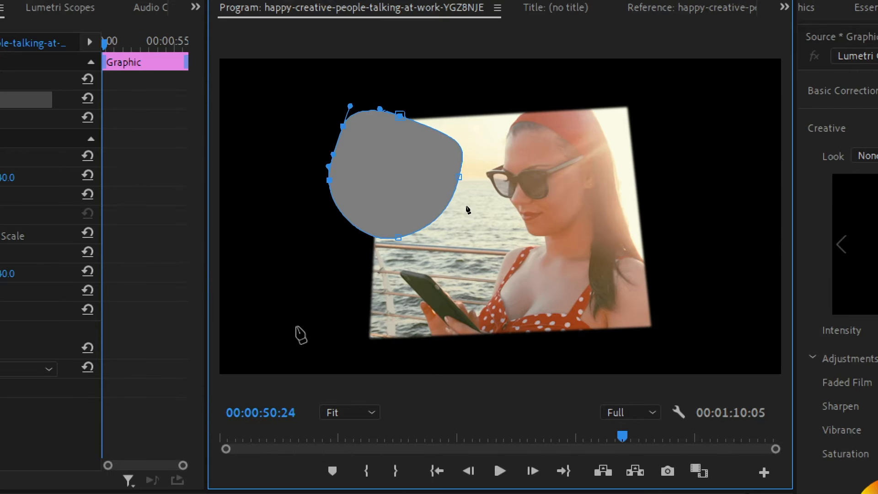
key("v")
left_click(567, 148)
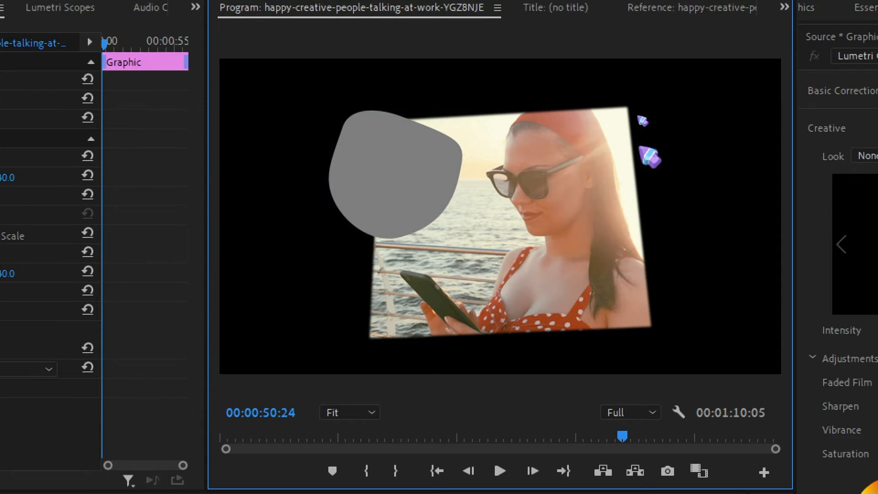
left_click_drag(381, 188, 394, 201)
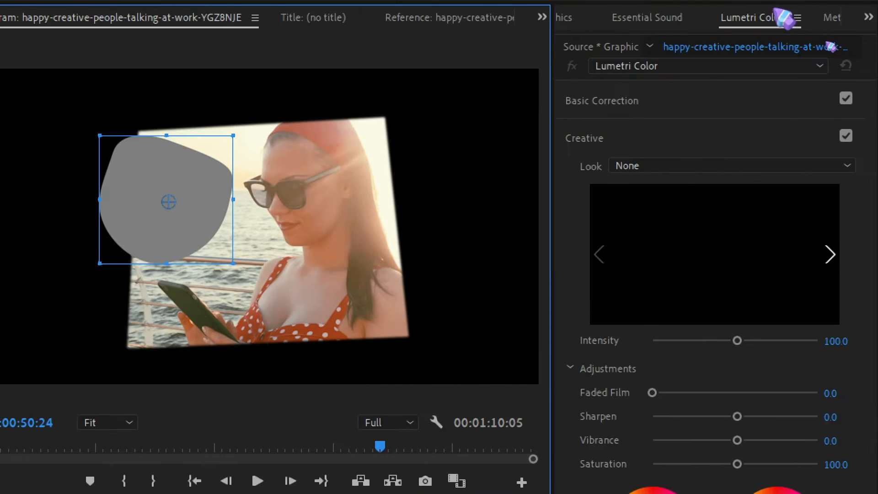
Show the Essential Graphics panel with the editing properties of the selected shape.
left_click(566, 22)
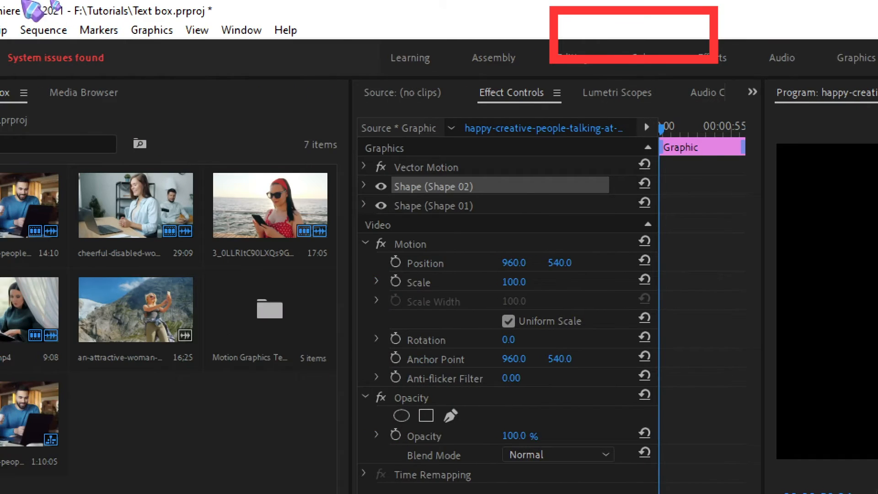
left_click(242, 30)
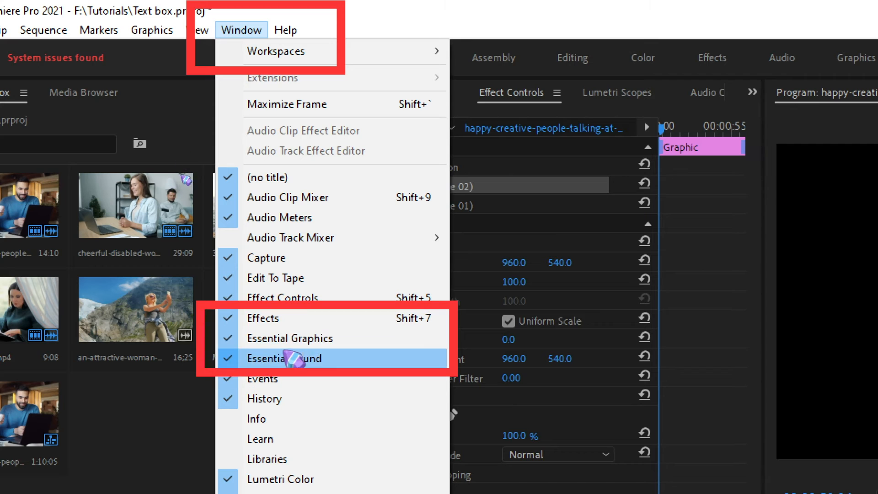
left_click(336, 339)
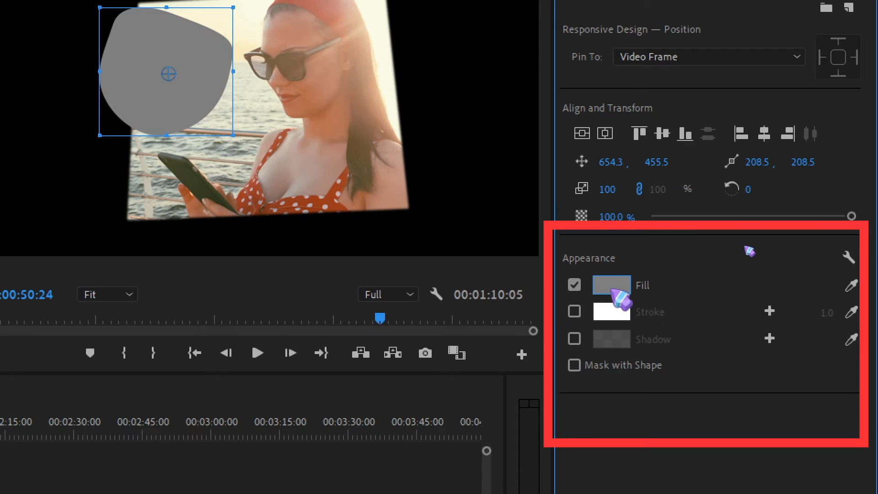
Fill the selected shape with red (FD0808) and give it a white stroke with a width of 23.0.
left_click(612, 288)
left_click(325, 403)
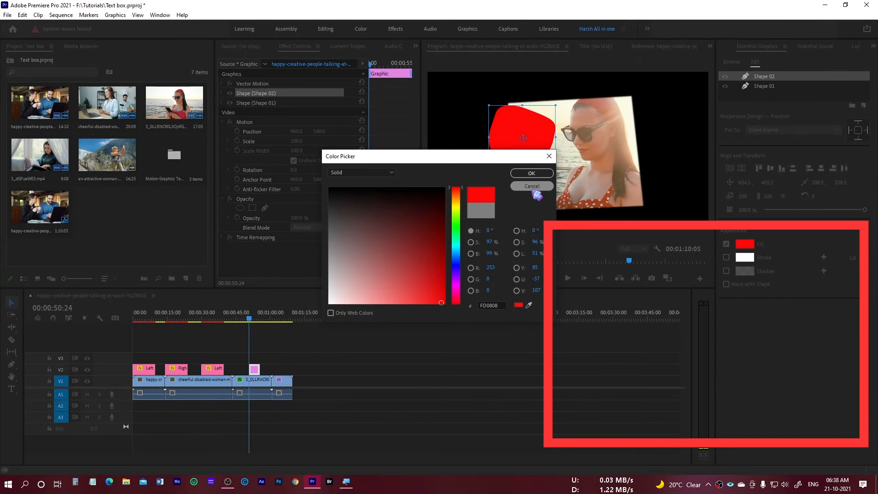
left_click(531, 173)
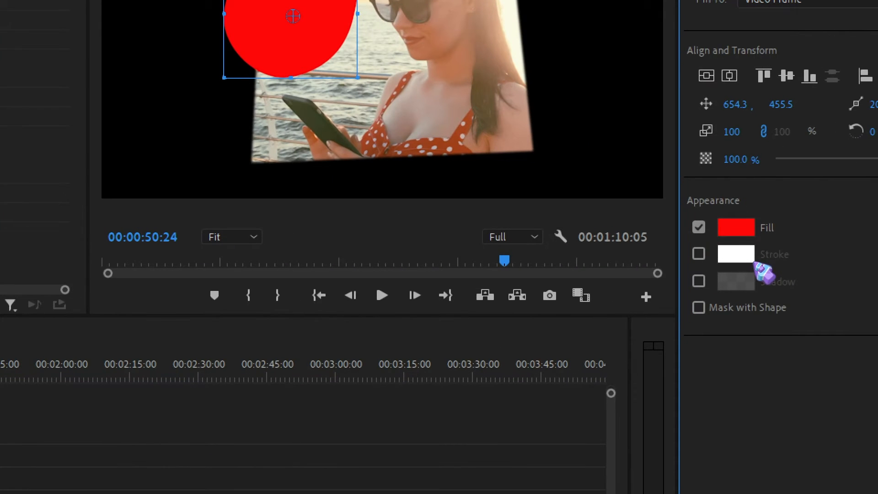
left_click(699, 254)
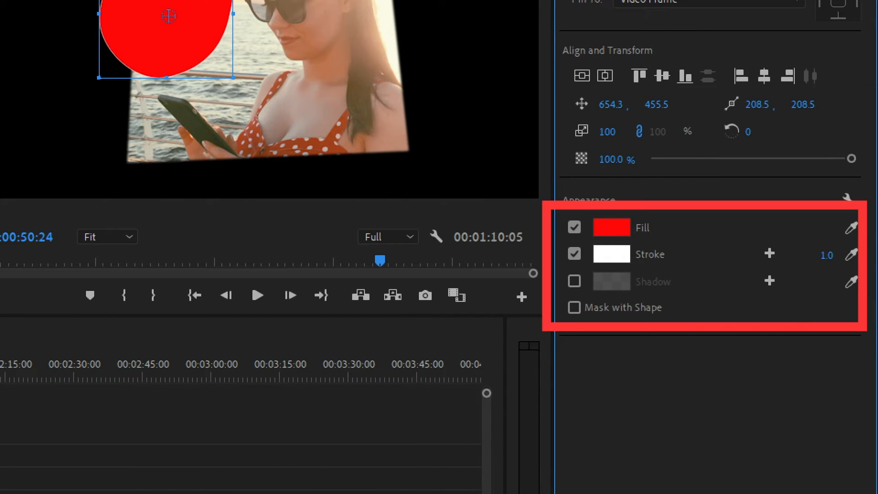
left_click_drag(826, 255, 839, 255)
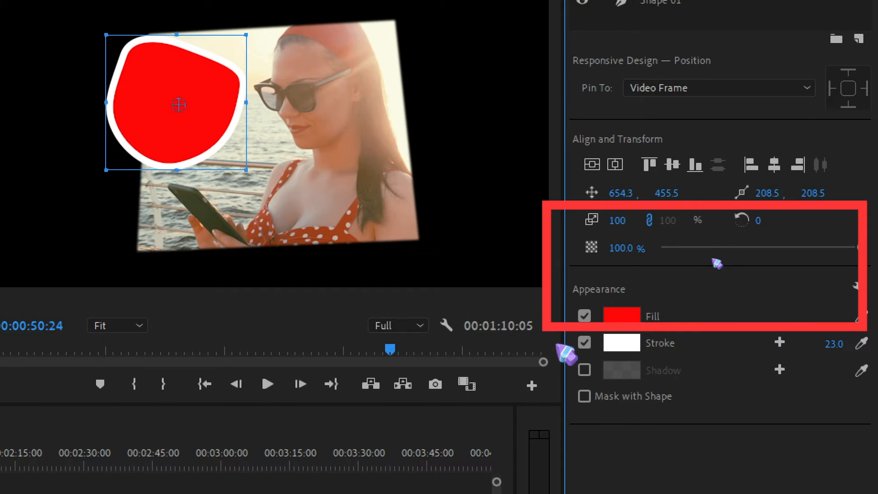
left_click(584, 343)
left_click(584, 343)
Give the shape a shadow with 100% opacity, 229° angle, 17.8 distance, 16.2 size and 116 blur, and move the shape over the woman's shoulder.
left_click(584, 369)
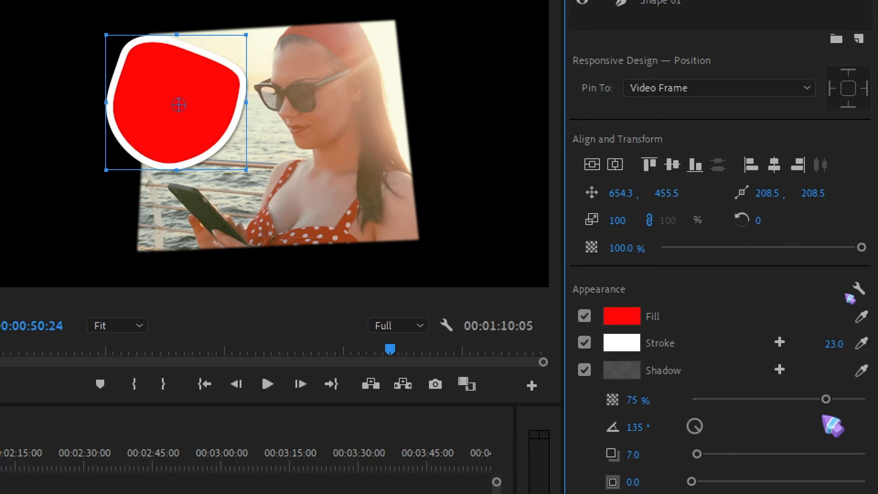
left_click_drag(826, 399, 862, 399)
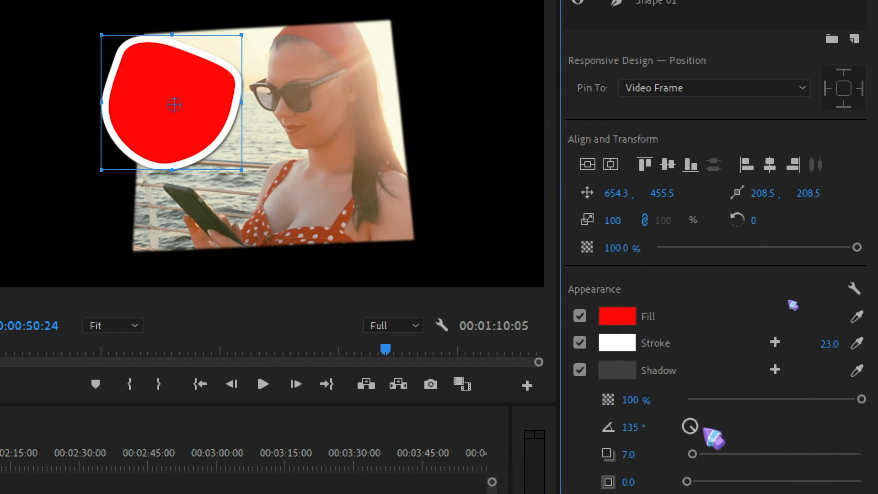
left_click_drag(686, 418, 392, 313)
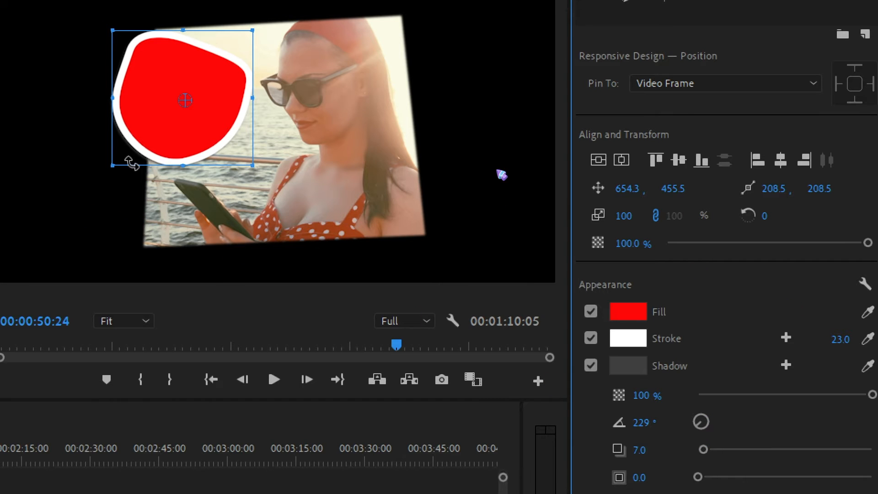
left_click_drag(130, 168, 332, 180)
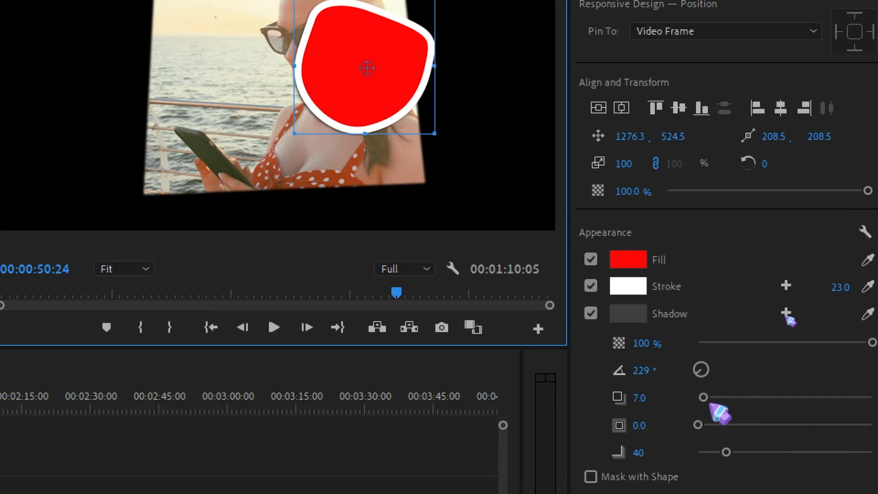
left_click_drag(706, 398, 779, 452)
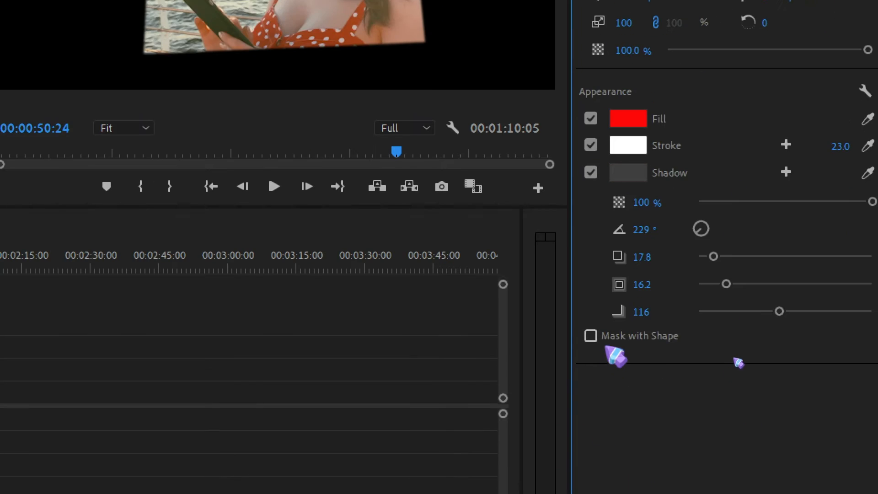
Try masking with the red shape through the Mask with Shape option, and turn the mask off again.
left_click(590, 336)
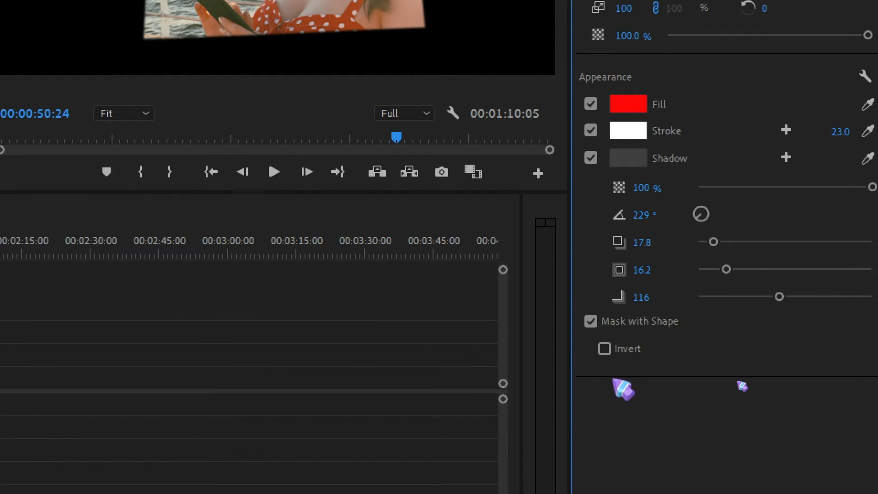
left_click(604, 349)
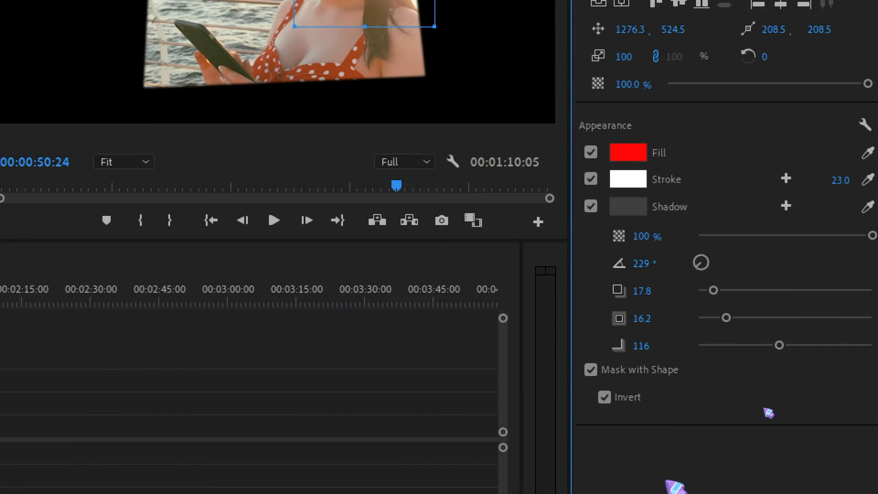
left_click(591, 369)
Move the red shape to about the centre of the frame, clear the selection and keep the Pen tool chosen.
left_click_drag(403, 255, 311, 264)
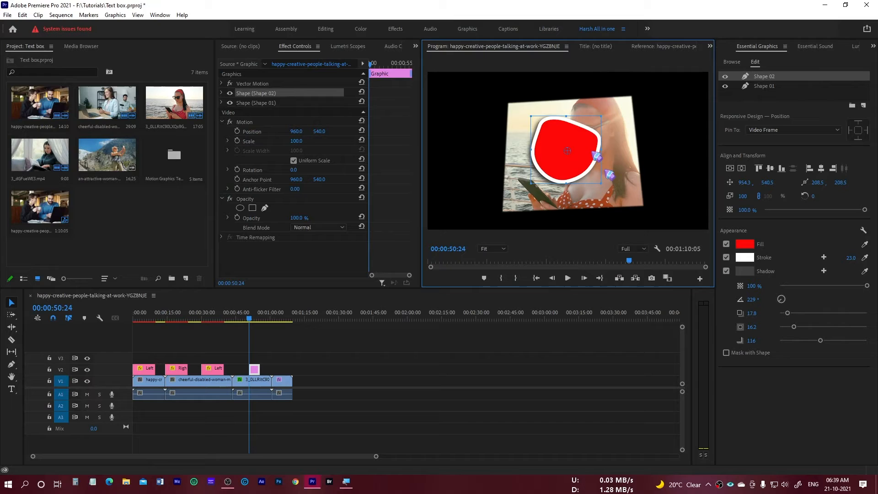
left_click(353, 343)
left_click(12, 369)
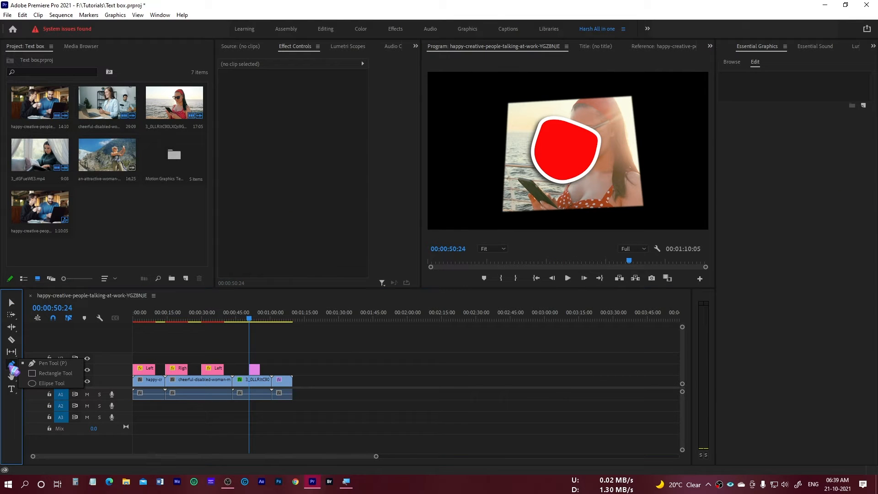
left_click(46, 363)
left_click(255, 355)
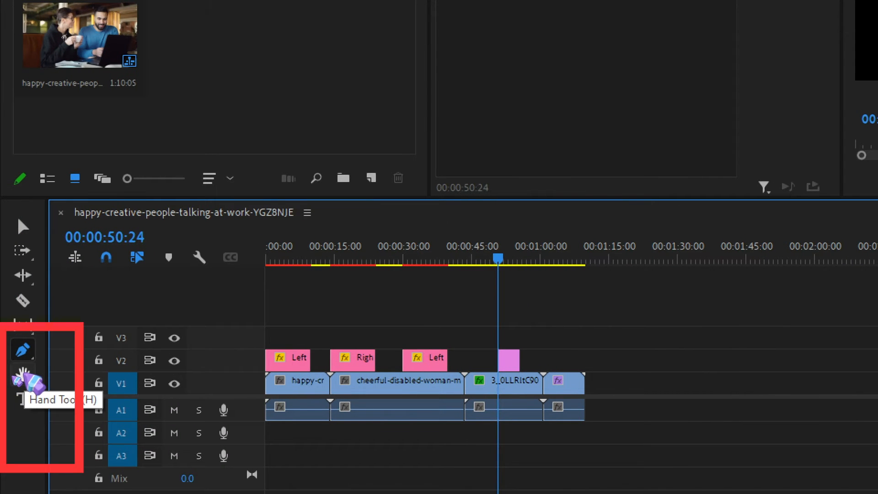
Activate the Hand tool and magnify the Program Monitor picture to 100%.
left_click(22, 373)
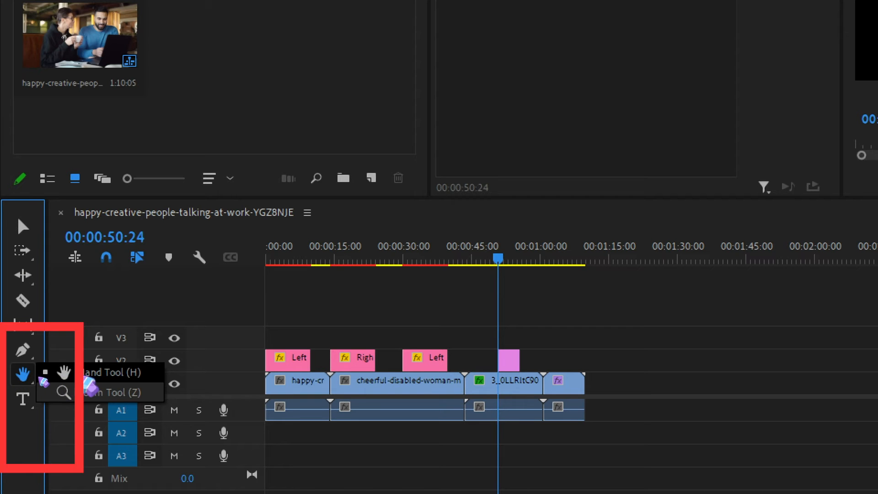
left_click(84, 377)
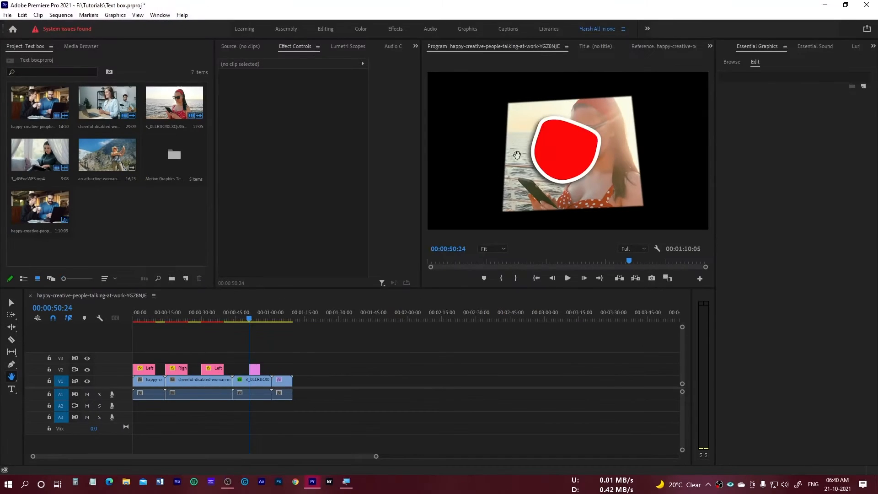
left_click(554, 152)
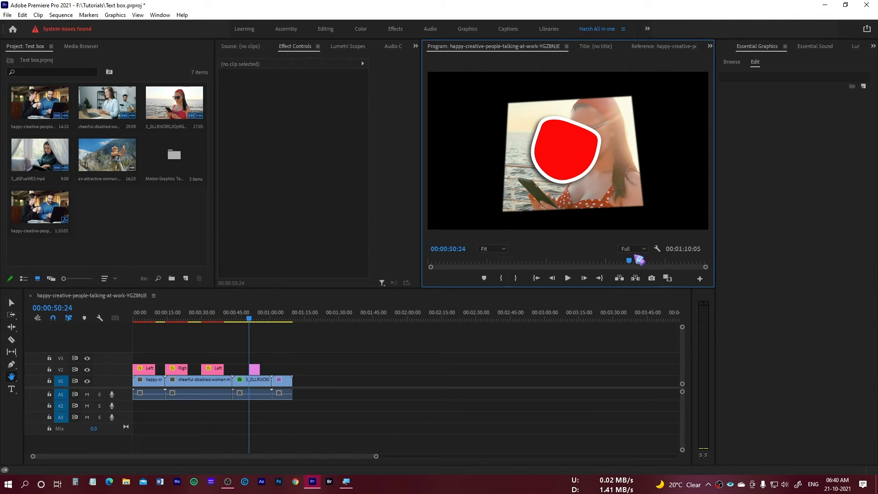
left_click(503, 249)
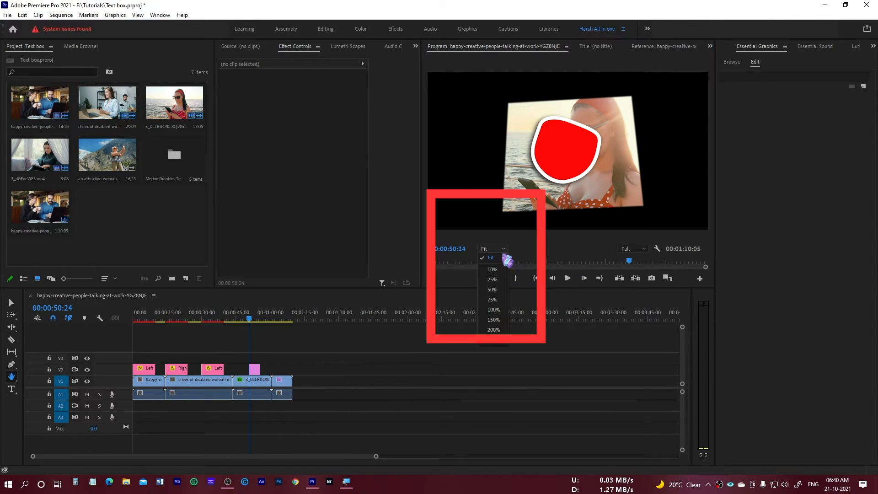
left_click(493, 309)
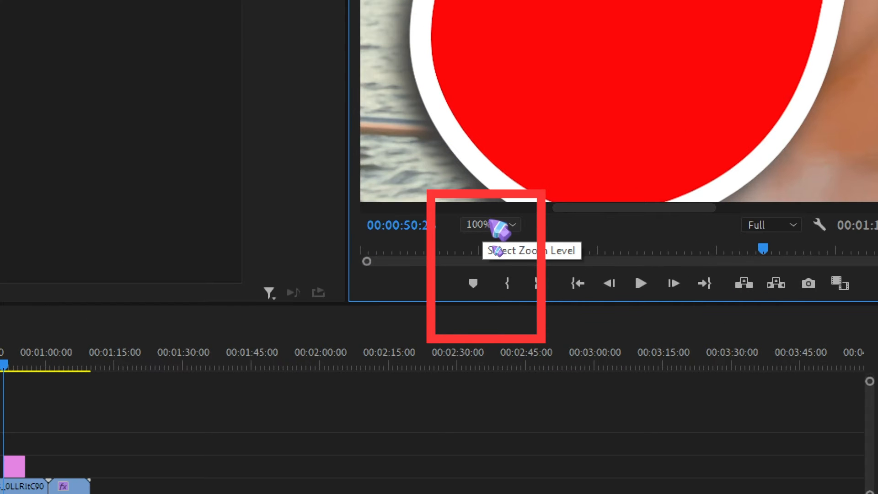
Pan the magnified picture in the Program Monitor with the Hand tool, and return its magnification to Fit.
left_click(497, 248)
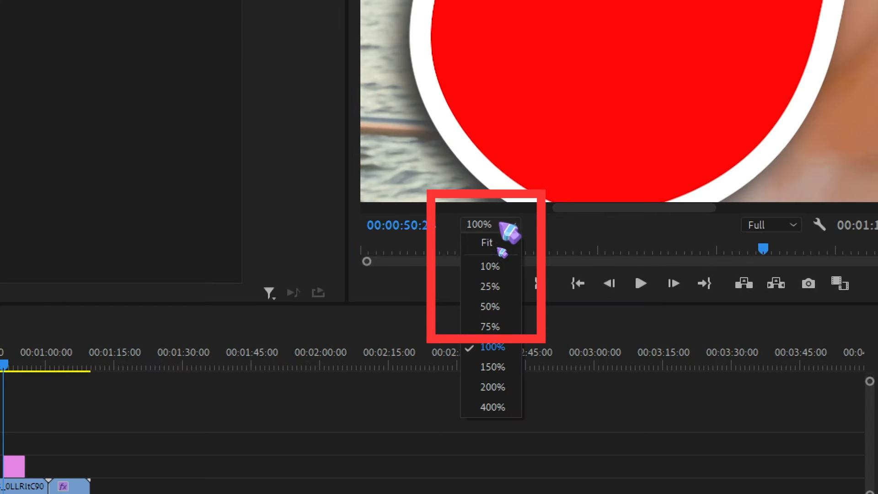
left_click(492, 350)
key("ctrl+s")
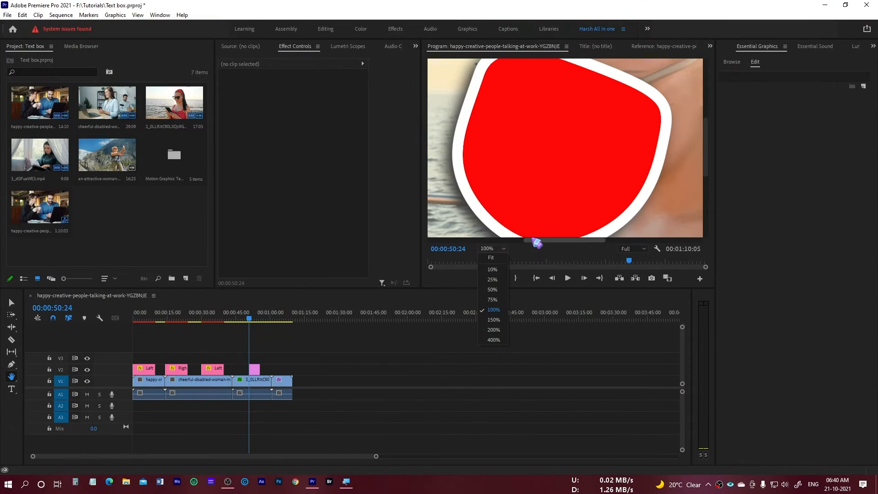
left_click(537, 178)
left_click_drag(582, 135, 582, 173)
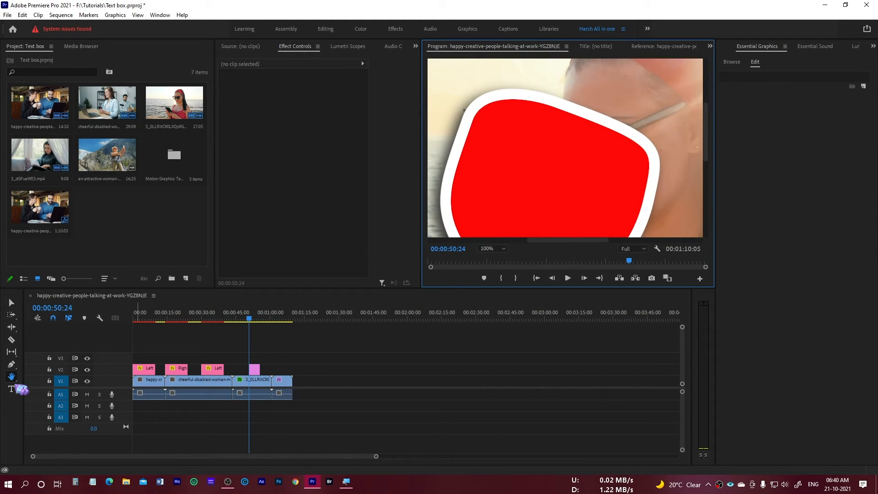
left_click(502, 251)
left_click(501, 257)
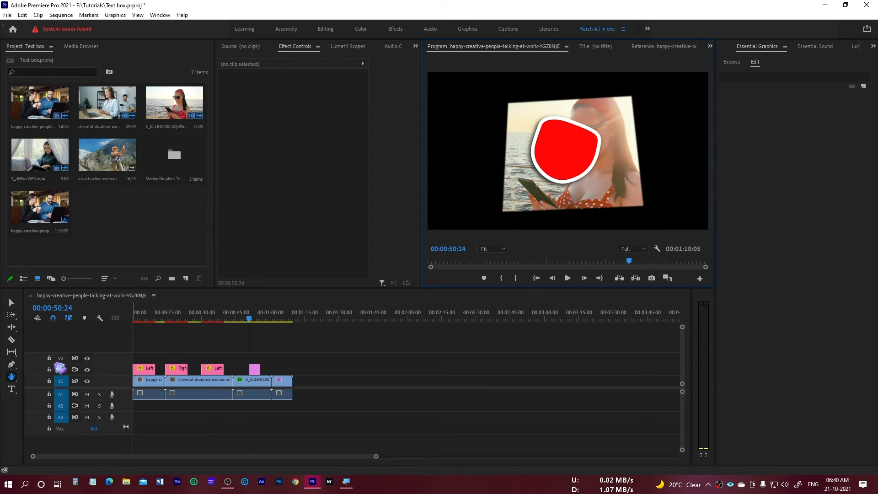
Activate the Zoom tool and zoom in on the timeline around the graphic clip on V2.
left_click(17, 389)
left_click(16, 379)
left_click(35, 384)
left_click(366, 354)
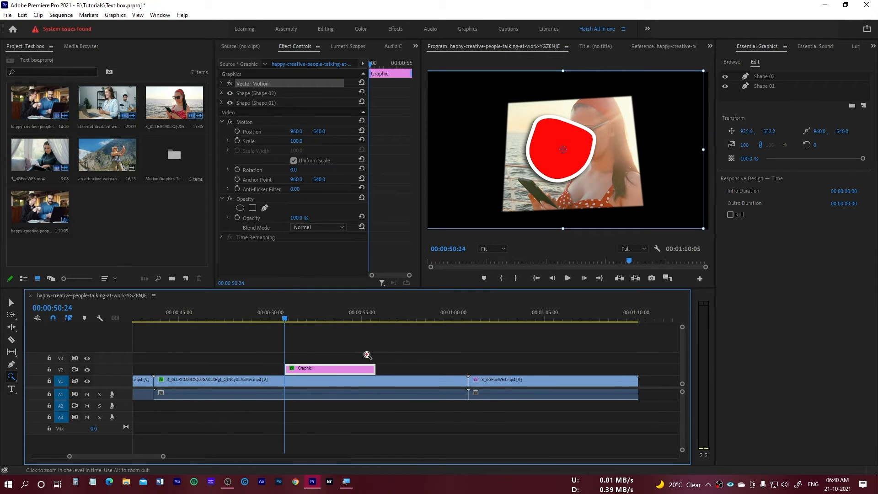
left_click(398, 360)
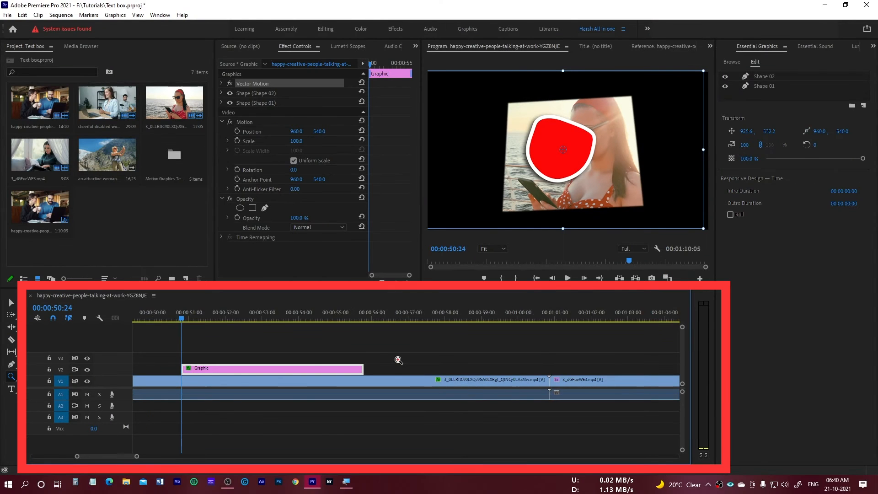
left_click(398, 359)
left_click(332, 352)
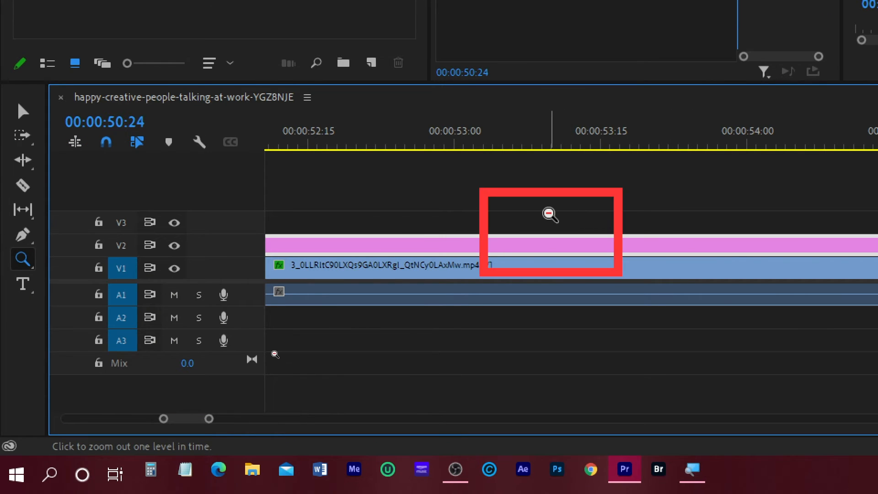
Zoom the timeline out with the Zoom tool until the whole sequence fits in view.
left_click(549, 214, "alt")
left_click(549, 214, "alt")
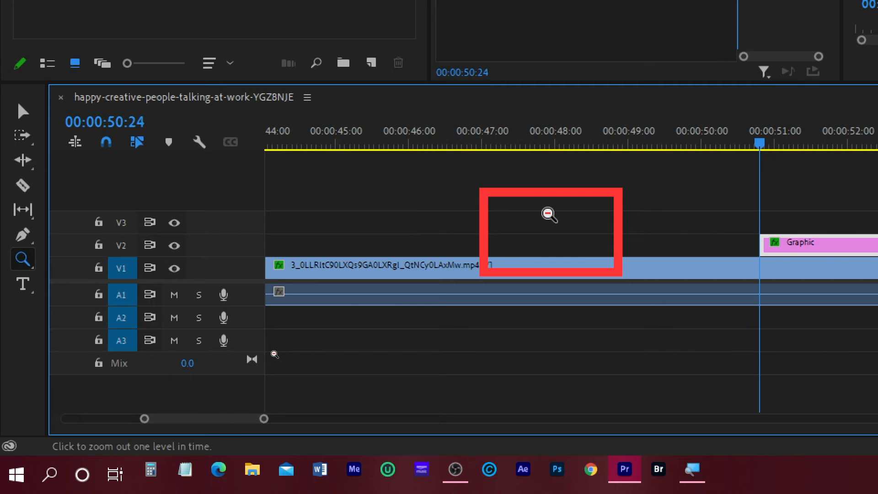
left_click(549, 214, "alt")
left_click(548, 214, "alt")
left_click(549, 214, "alt")
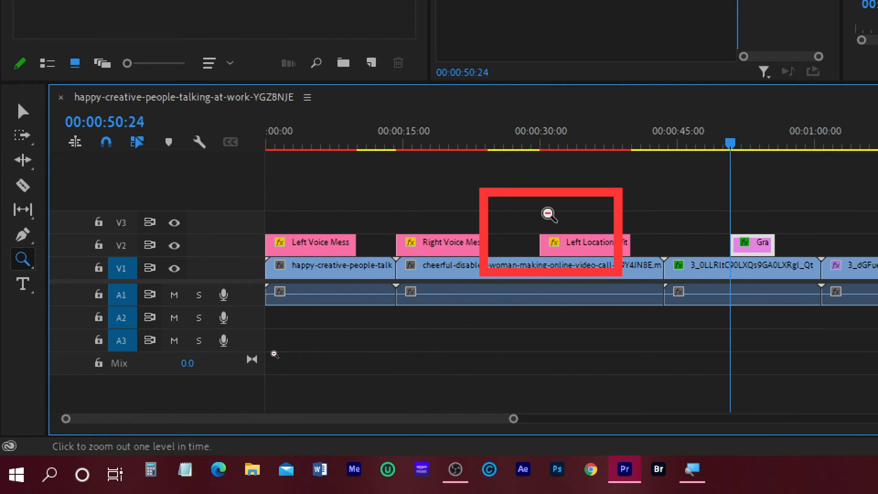
left_click(549, 214, "alt")
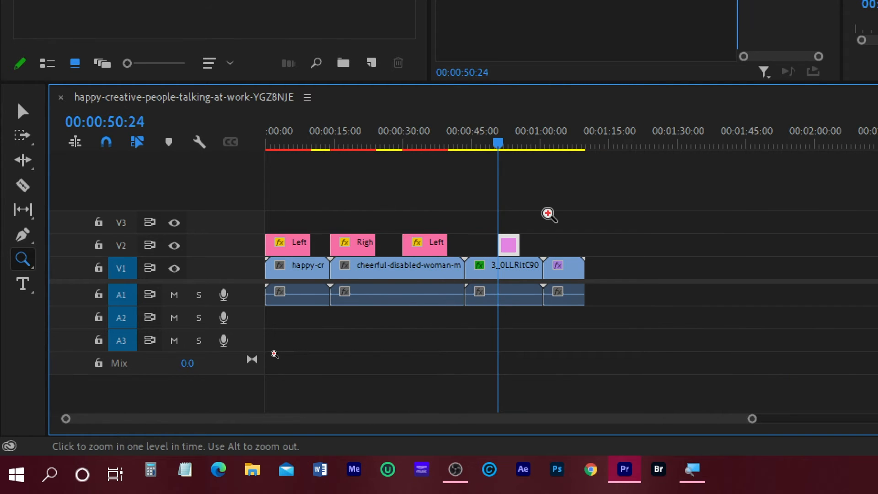
Zoom in on the timeline around the start of the second V2 title clip, and zoom partly back out.
left_click(548, 214)
left_click(569, 203)
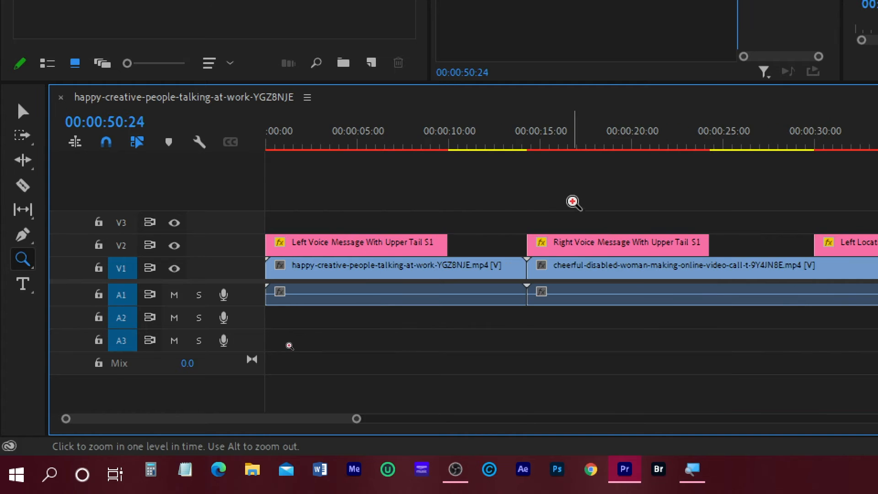
left_click(685, 216)
left_click(686, 217)
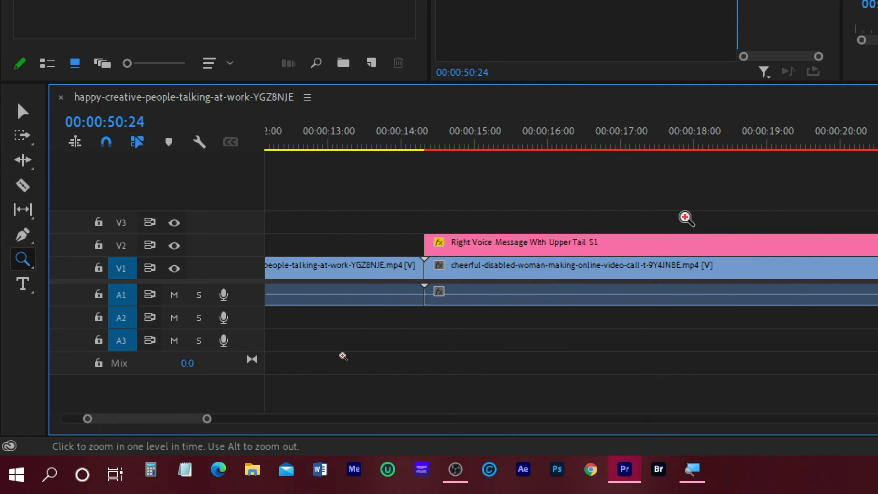
left_click(686, 218, "alt")
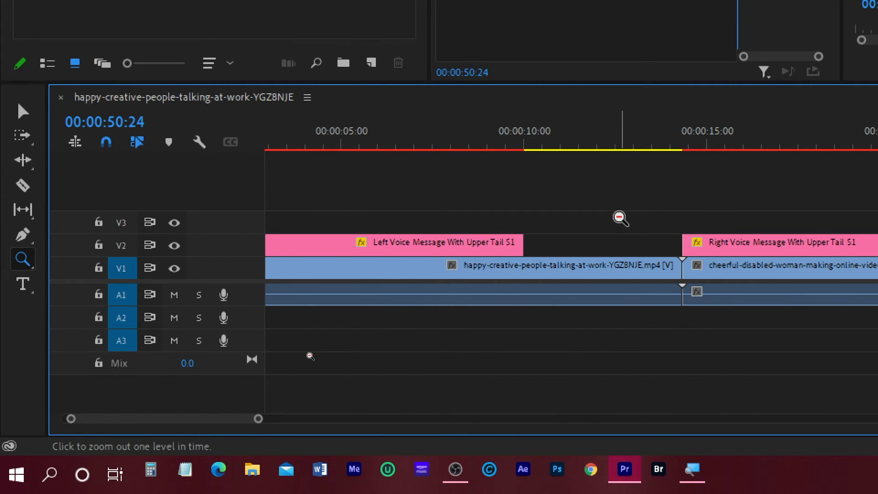
Zoom the timeline out with the Zoom tool until it spans well beyond the end of the sequence.
left_click(620, 218, "alt")
left_click(620, 218, "alt")
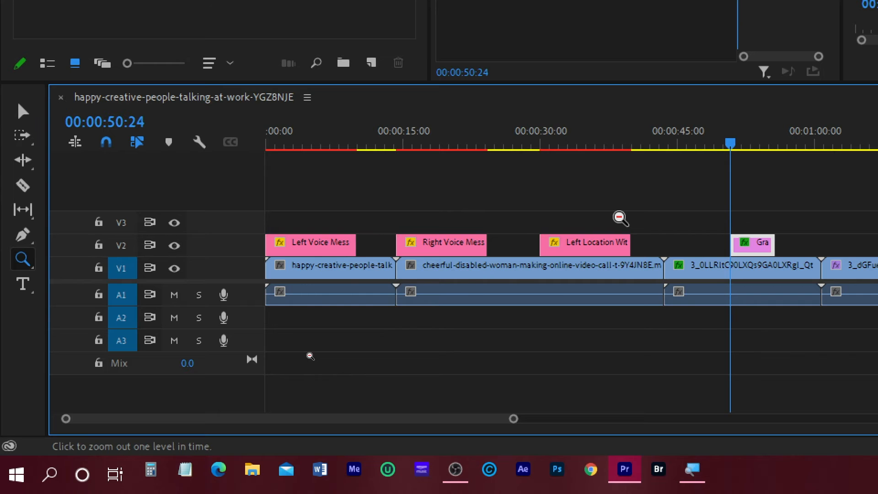
left_click(620, 218, "alt")
left_click(620, 218, "alt")
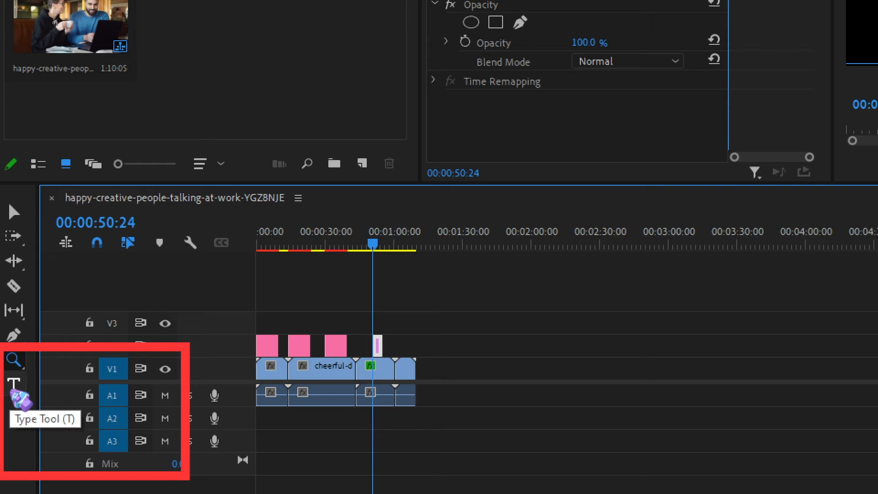
Add a text layer reading "This is type tool" to the picture in the Program Monitor with the Type tool.
left_click(13, 387)
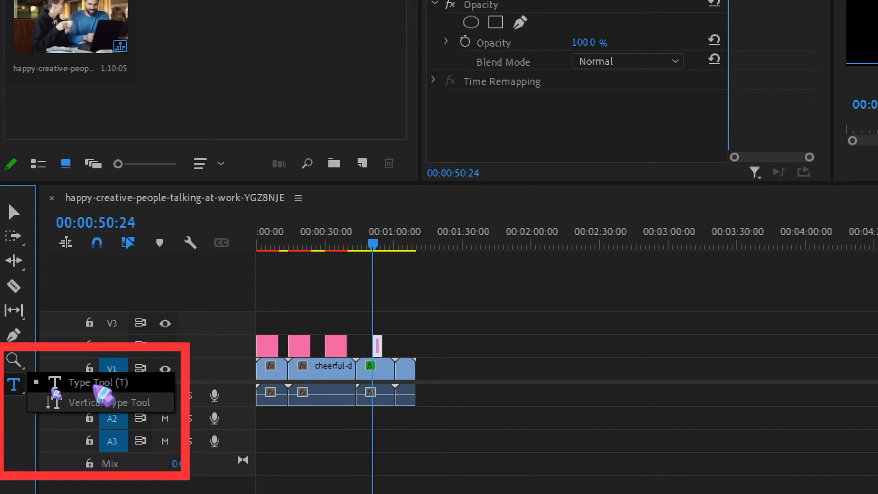
left_click(98, 388)
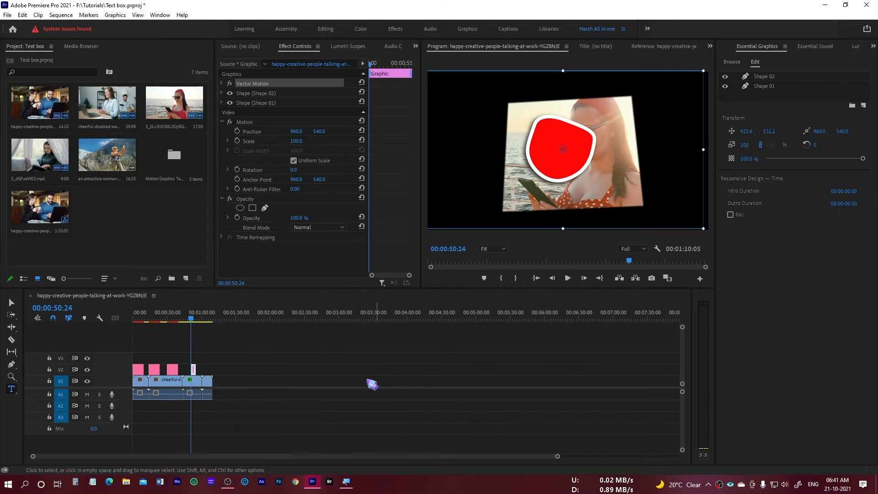
left_click(496, 143)
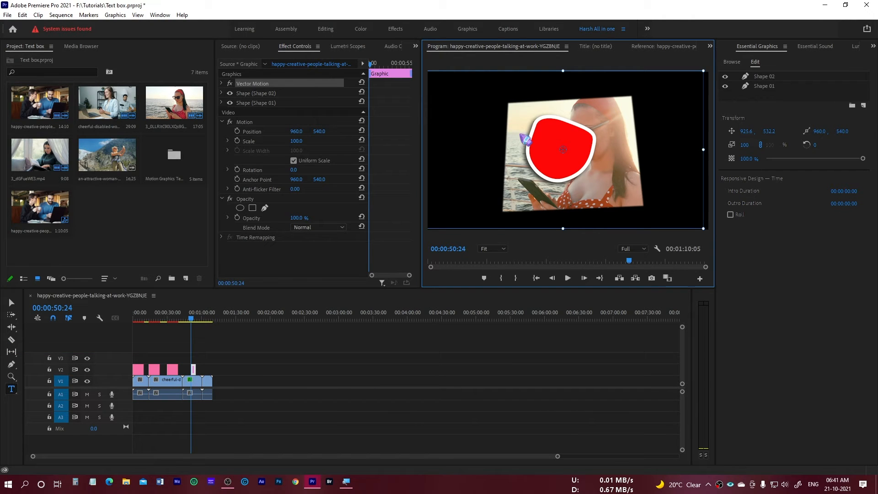
left_click(247, 363)
left_click(488, 118)
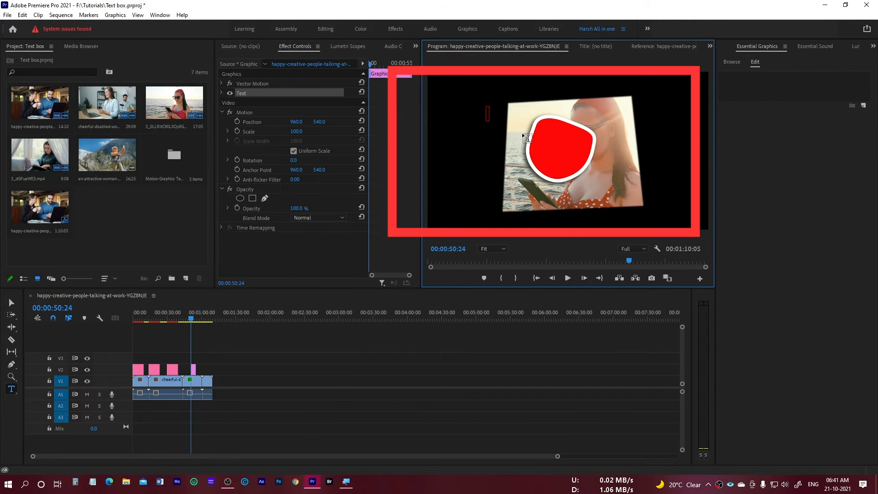
type("This")
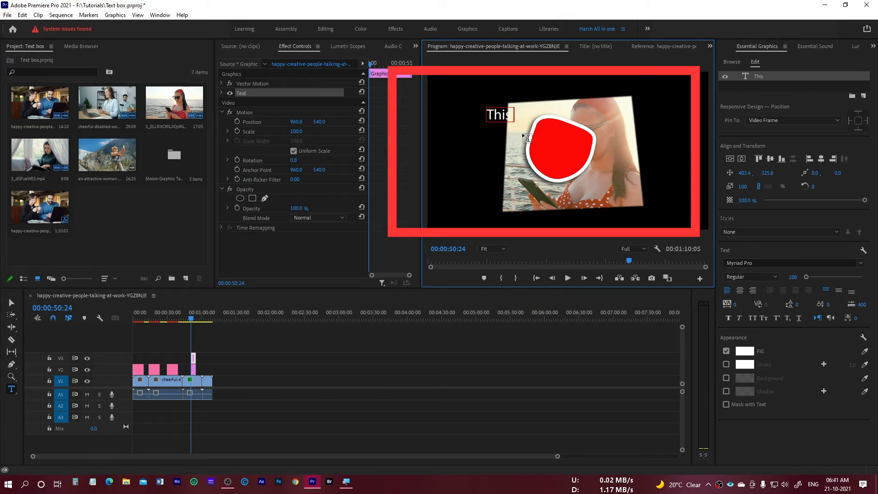
type(" is type tool")
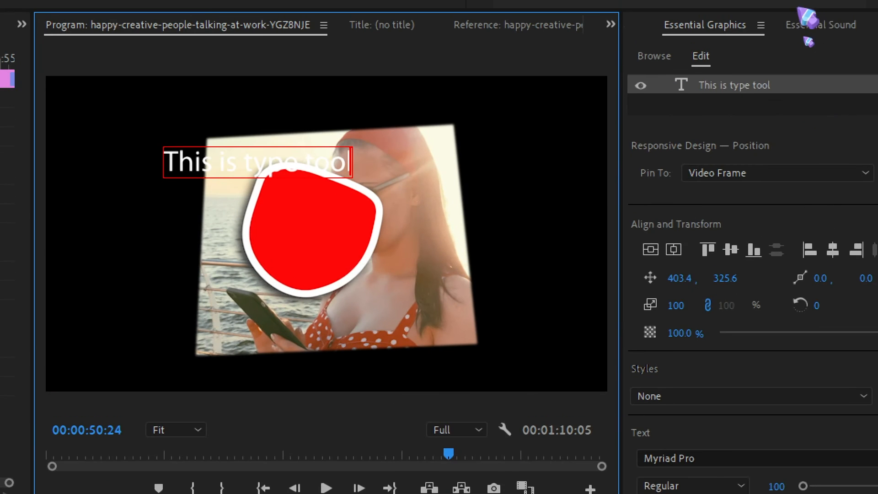
Select the "This is type tool" text layer and centre it vertically and horizontally in the frame.
left_click(741, 88)
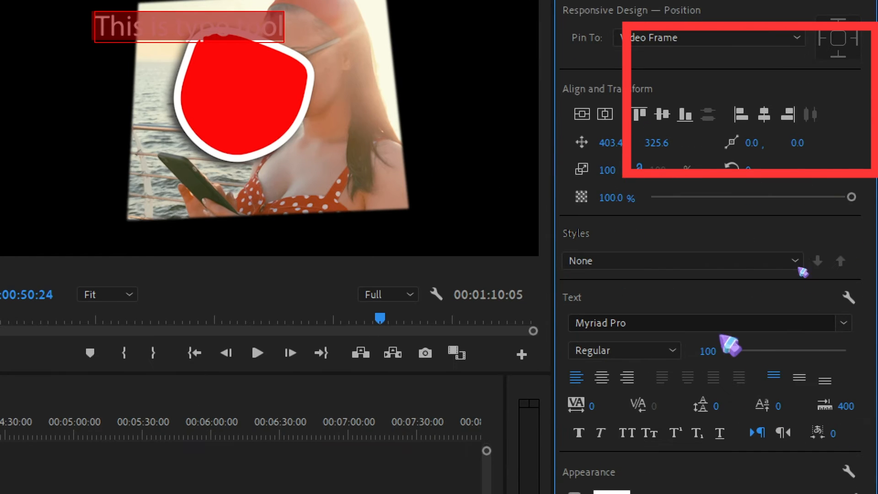
left_click(582, 114)
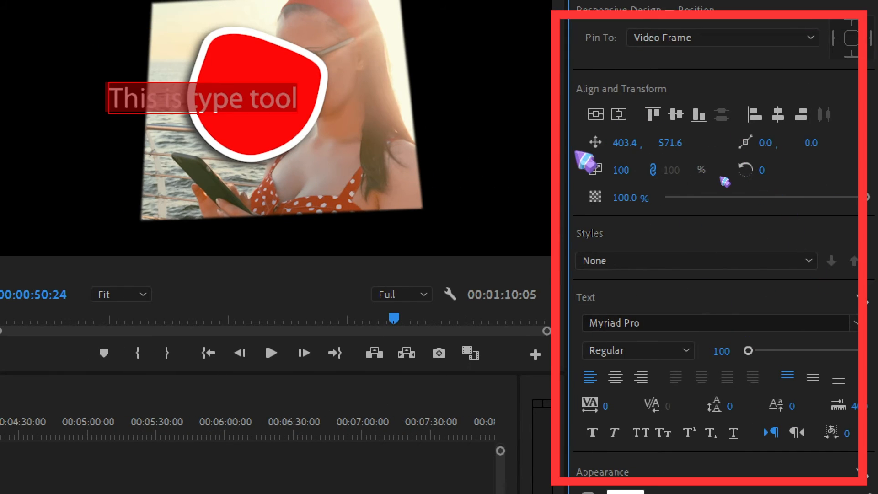
left_click(618, 115)
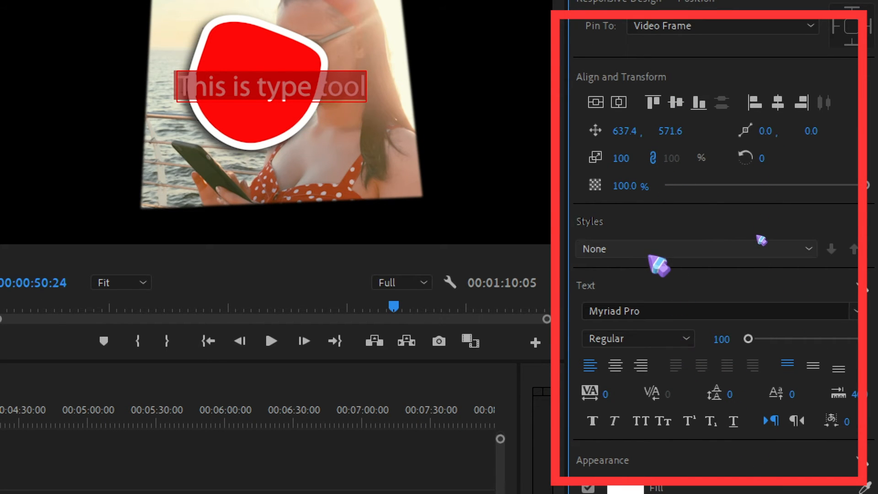
Format the text in the Nexa Black font at size 196 with centre alignment.
left_click(663, 311)
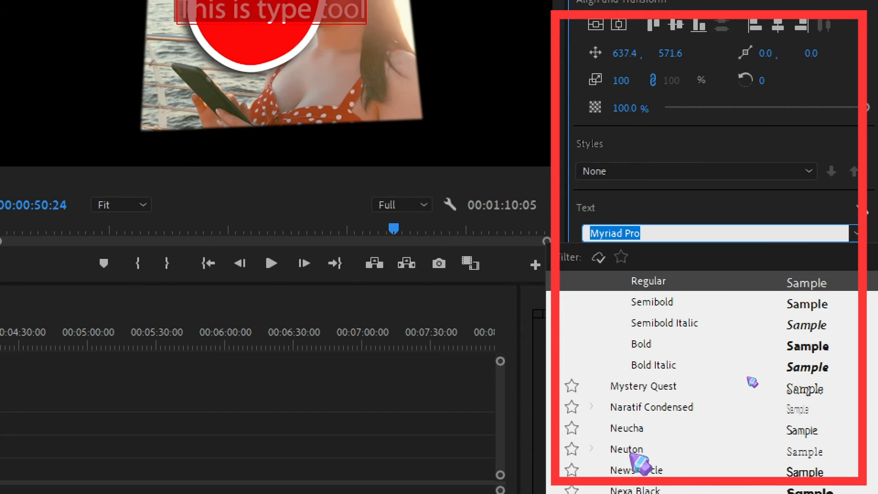
left_click(636, 455)
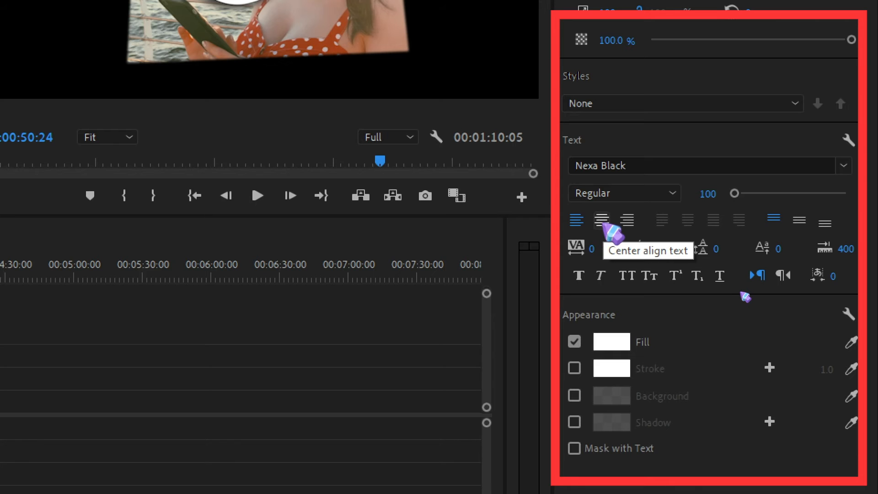
left_click(627, 220)
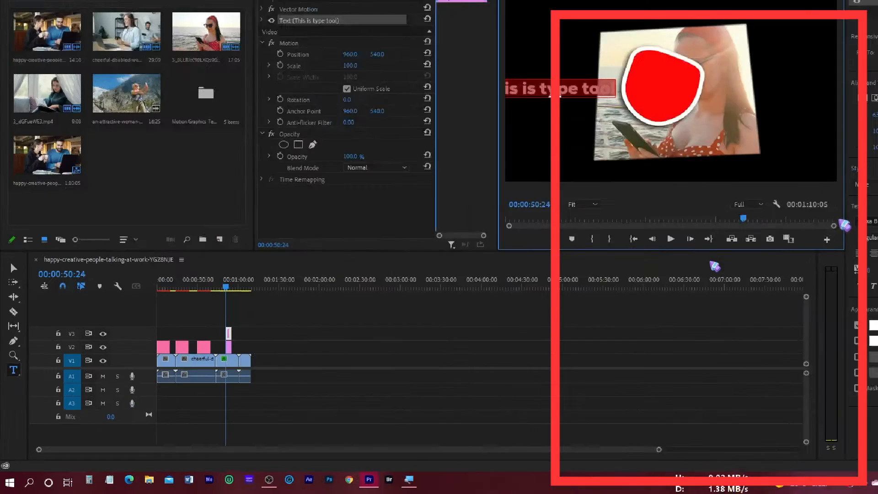
left_click(742, 291)
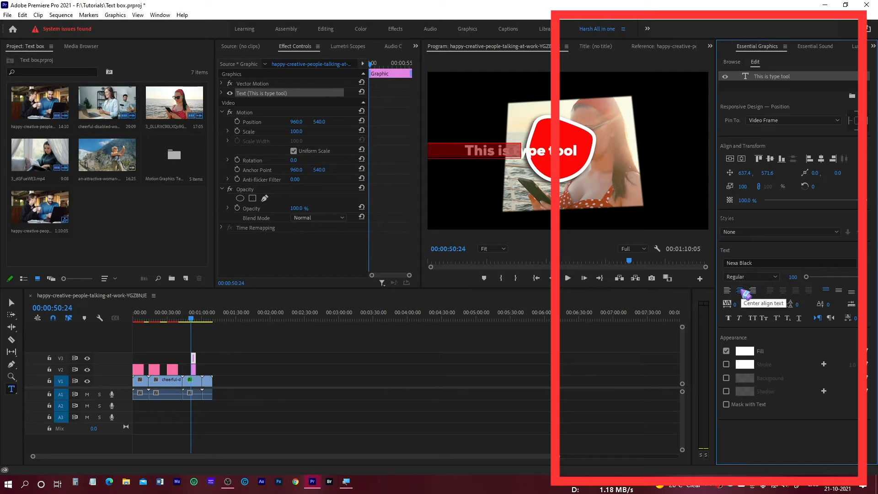
mouse_move(808, 280)
left_mouse_down()
mouse_move(838, 277)
mouse_move(801, 279)
mouse_move(813, 282)
left_mouse_up()
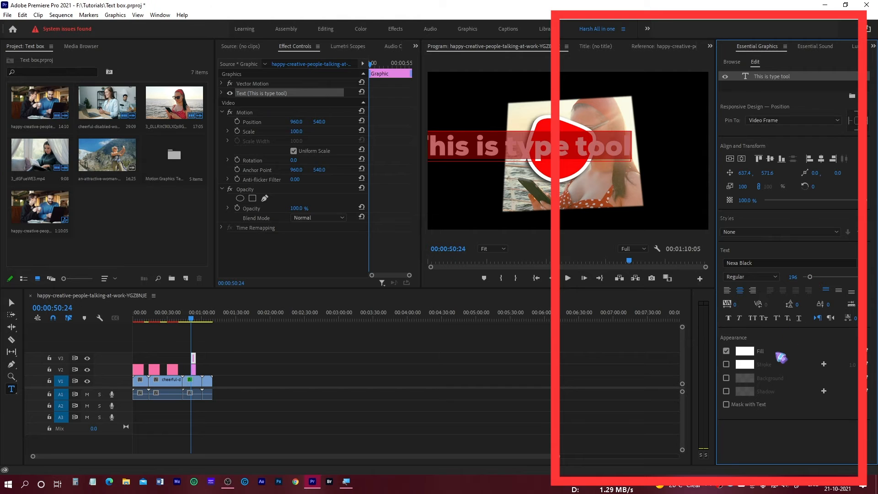
Change the text's fill colour to yellow, FCF41A.
left_click(745, 350)
mouse_move(418, 292)
left_mouse_down()
mouse_move(427, 302)
mouse_move(429, 278)
left_mouse_up()
left_click_drag(459, 223, 456, 205)
left_click_drag(431, 285, 433, 302)
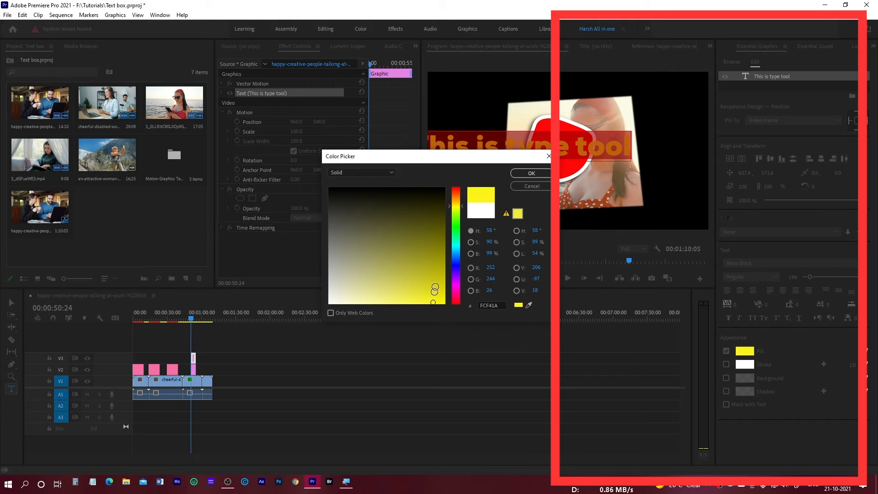
left_click(530, 173)
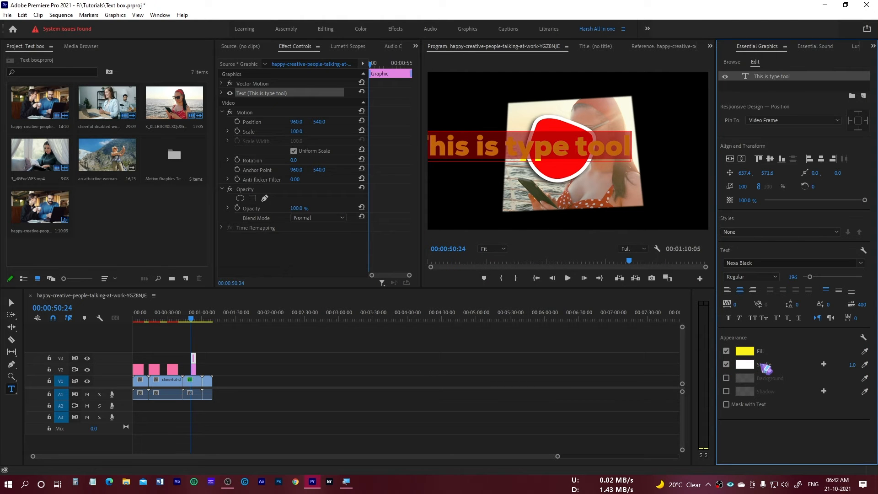
Enable a white stroke around the text and set its width to 36.
left_click_drag(850, 368, 855, 368)
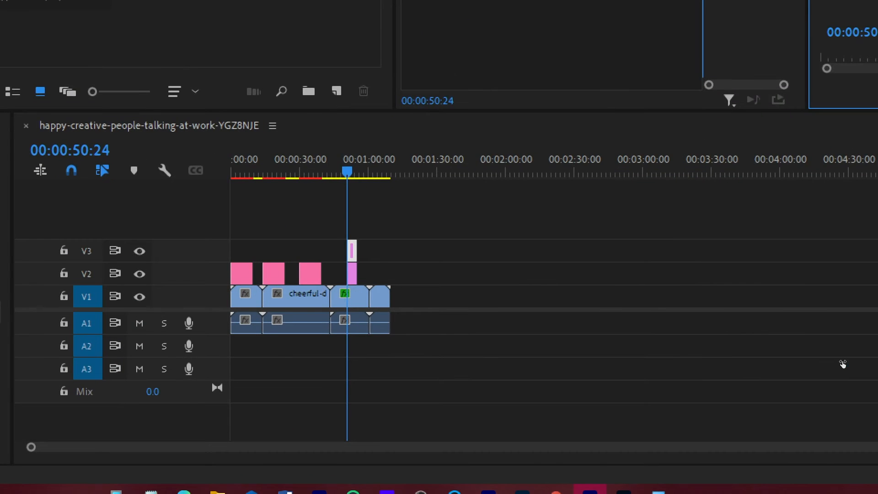
left_click_drag(826, 277, 821, 277)
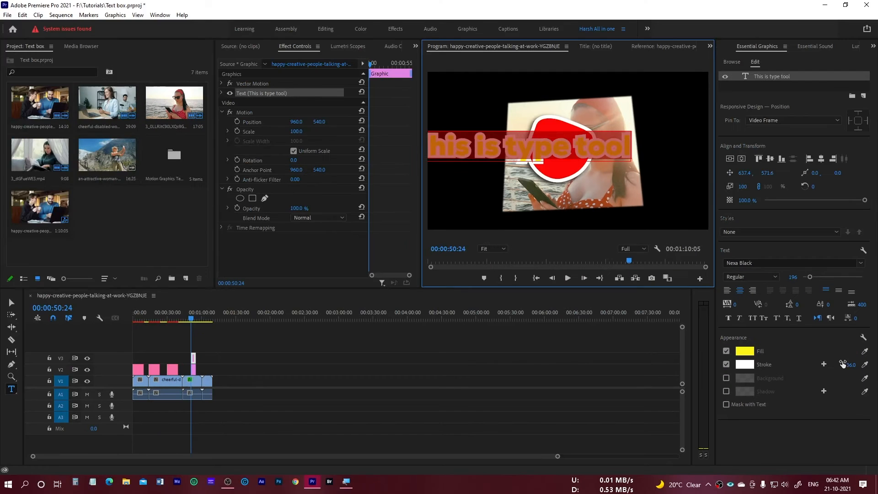
left_click(798, 355)
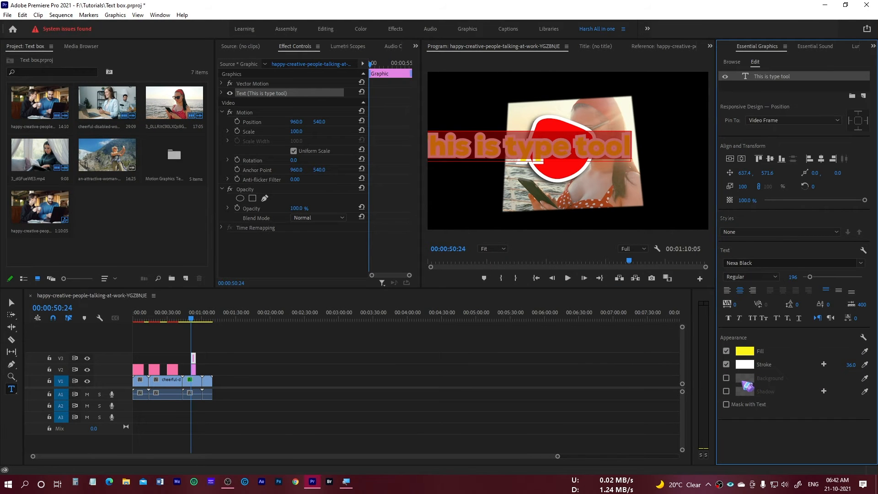
Enable a background behind the text, and check it with the text layer deselected before reselecting the layer.
left_click(726, 378)
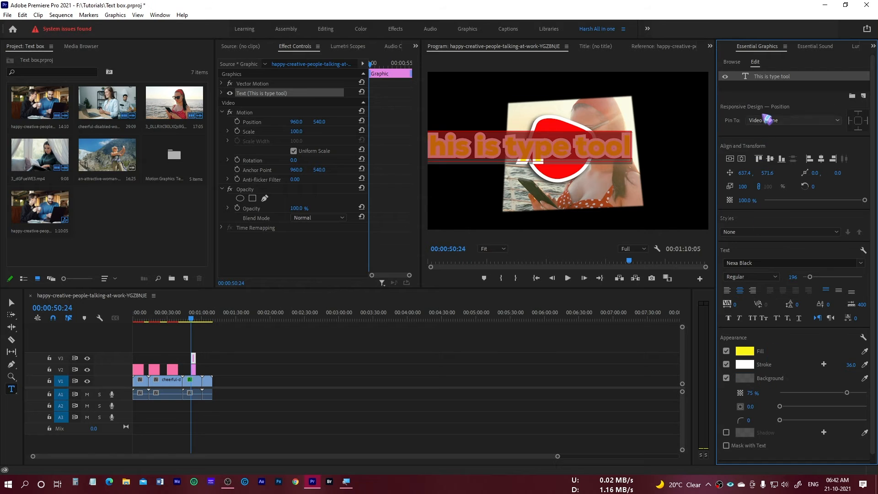
left_click(773, 91)
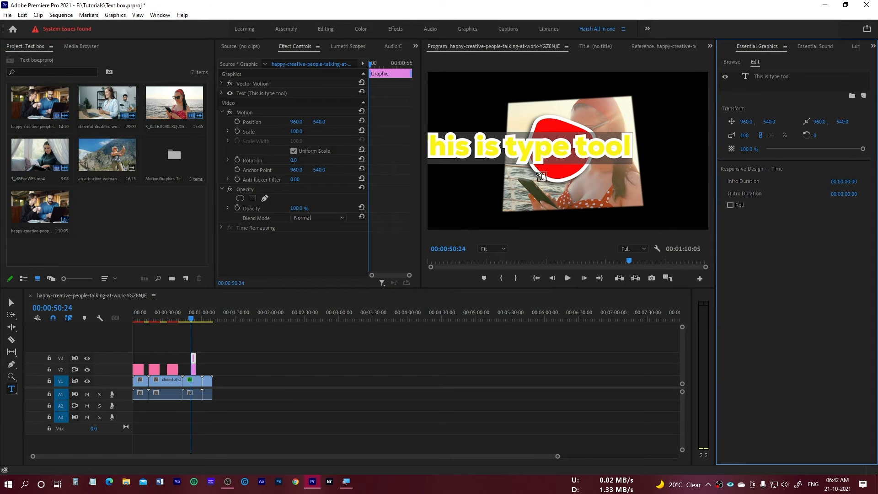
left_click(779, 77)
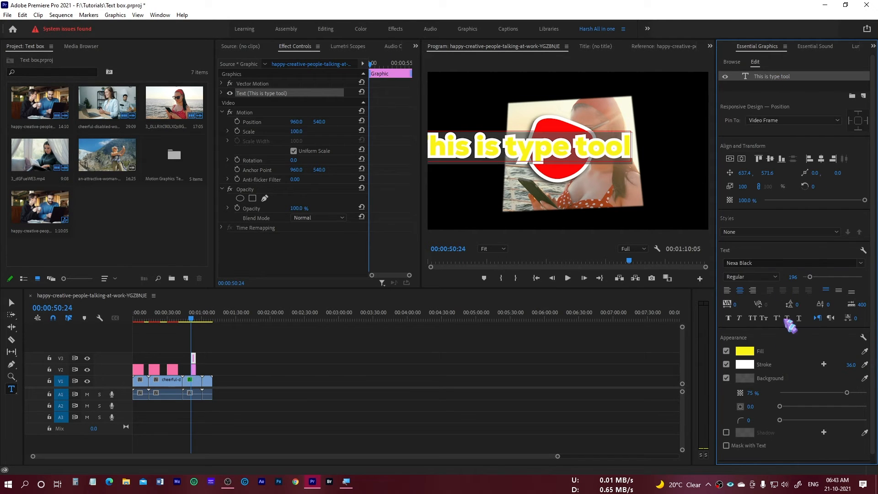
Colour the text background near-black, 060606, with 100% opacity and a size of 40.8.
left_click(749, 381)
mouse_move(384, 264)
left_mouse_down()
mouse_move(367, 292)
mouse_move(328, 298)
mouse_move(408, 287)
mouse_move(372, 186)
mouse_move(321, 185)
left_mouse_up()
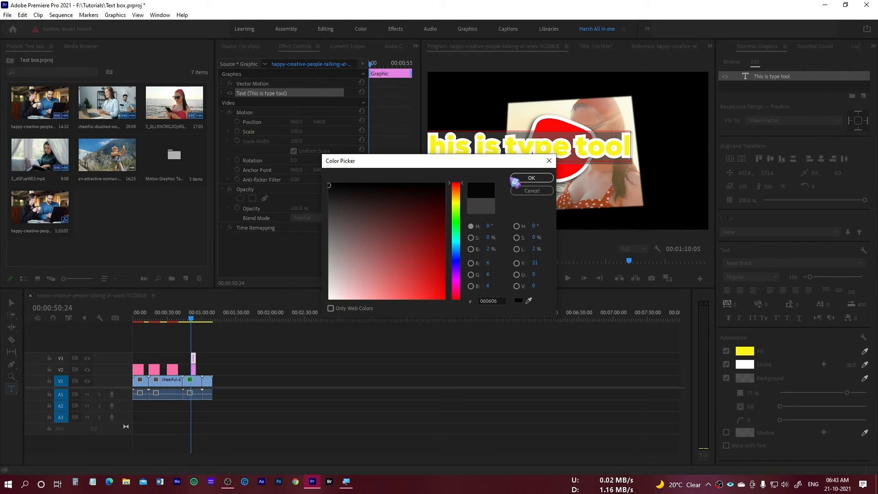
left_click(531, 177)
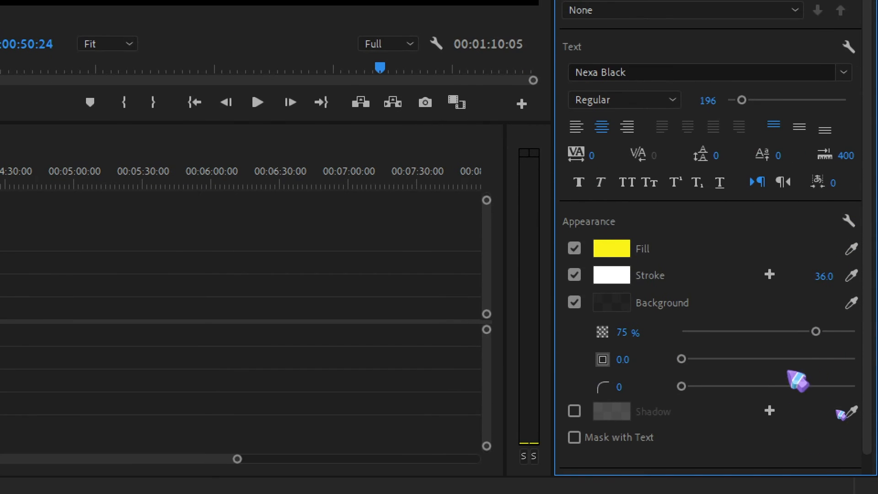
left_click_drag(840, 336, 853, 336)
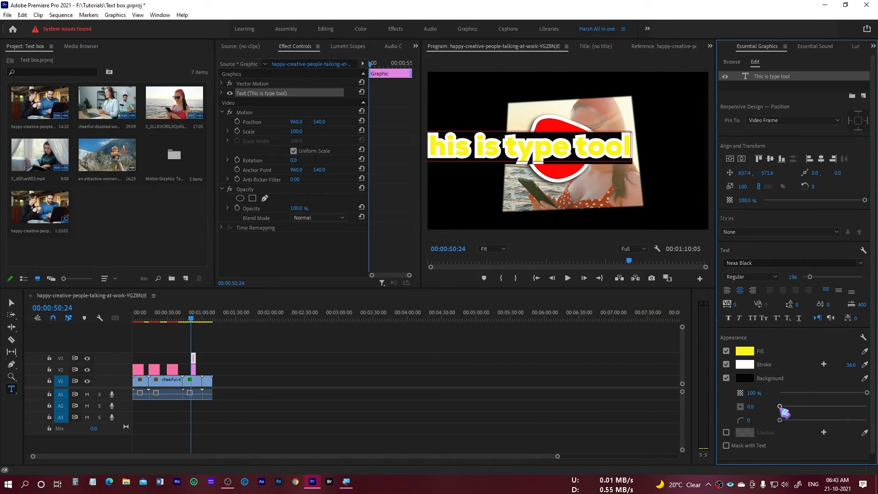
left_click_drag(781, 406, 820, 409)
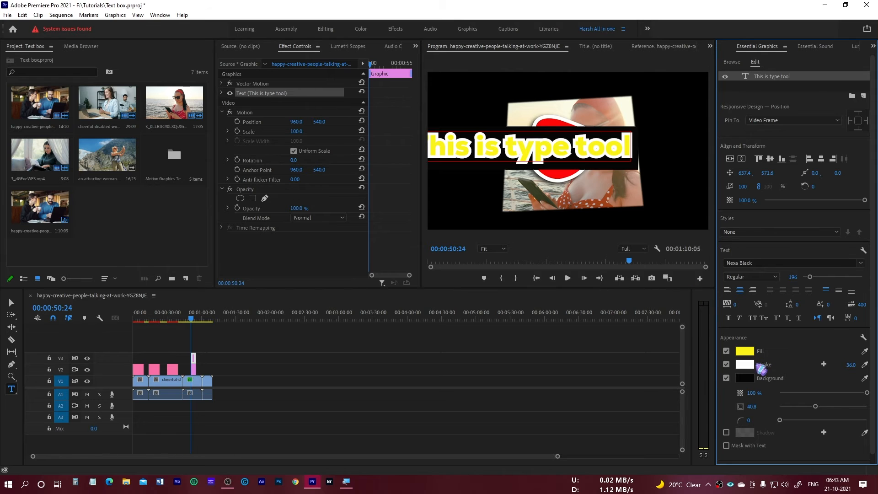
Recolour the text background red, FF0000, and round its corners with a radius of 45.
left_click(752, 380)
left_click_drag(436, 293, 444, 302)
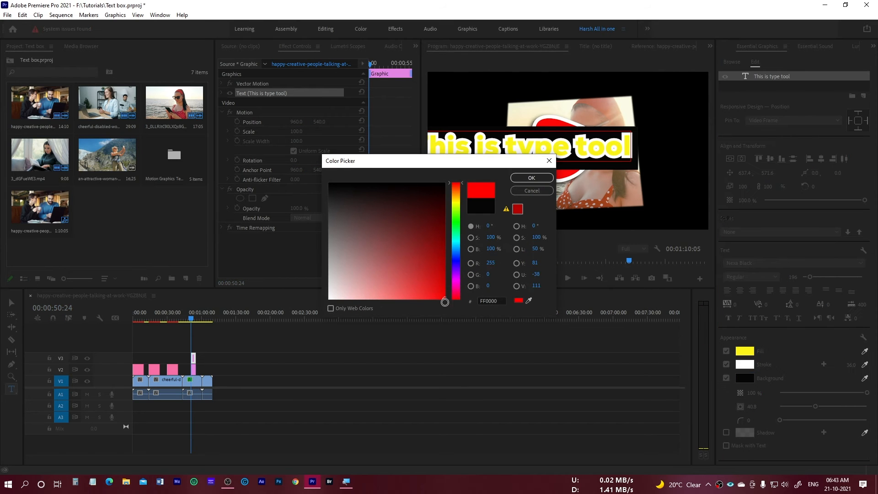
left_click(531, 178)
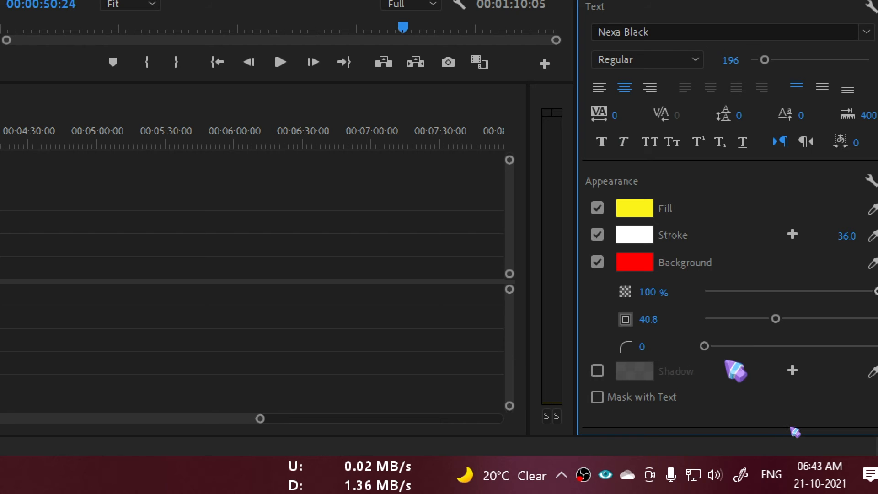
left_click_drag(714, 347, 780, 347)
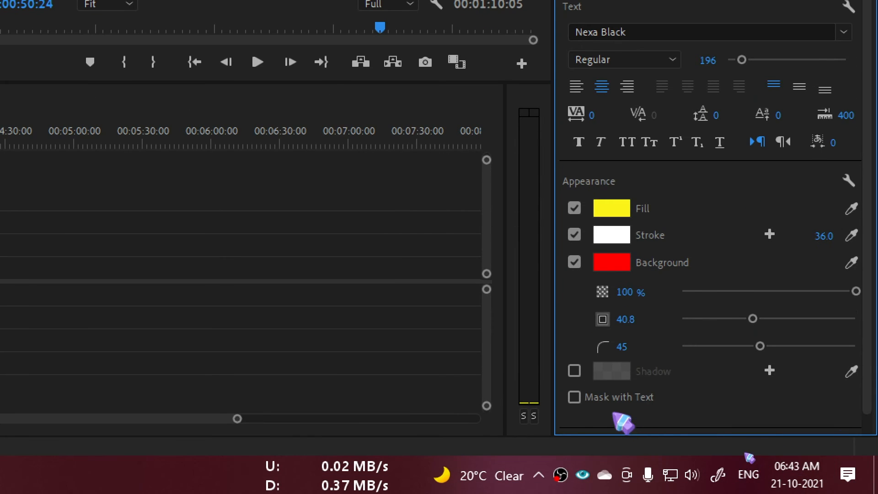
Enable a text shadow with 98% opacity, 220° angle, distance 22, size 23.6 and blur 99, and delay the break reminder by 8 minutes.
left_click(574, 371)
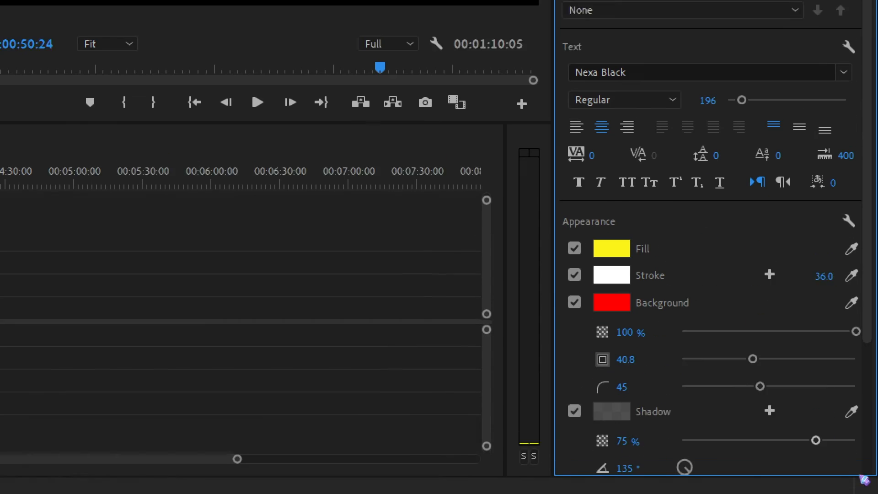
scroll(872, 265, "down", 3)
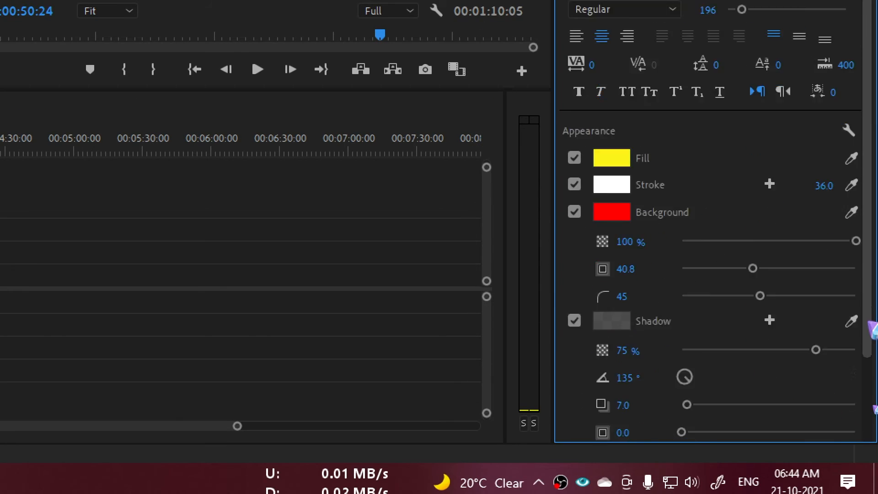
left_click_drag(845, 250, 852, 251)
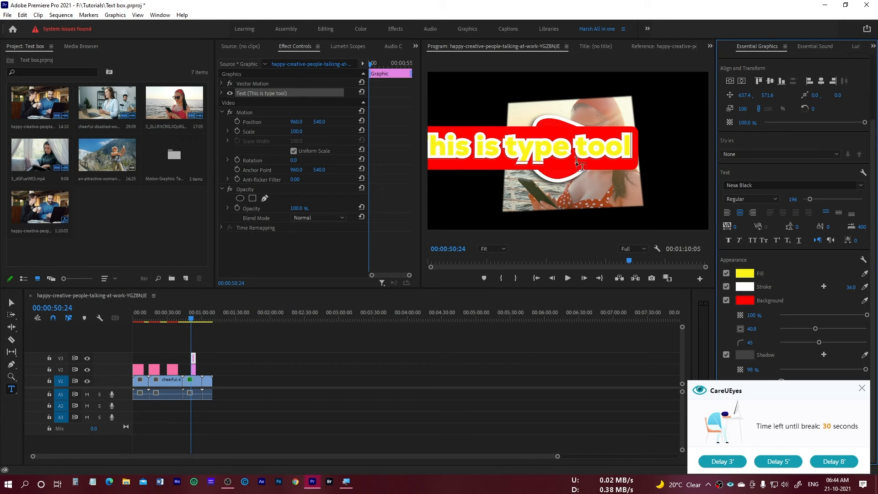
left_click(834, 461)
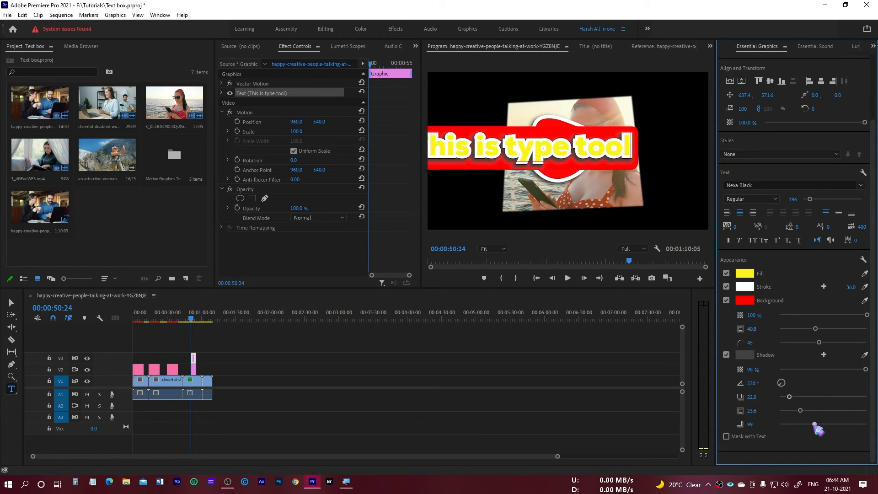
Open the Motion Graphics template export settings for the "This is type tool" clip on V3.
left_click_drag(826, 426, 821, 424)
scroll(860, 192, "up", 3)
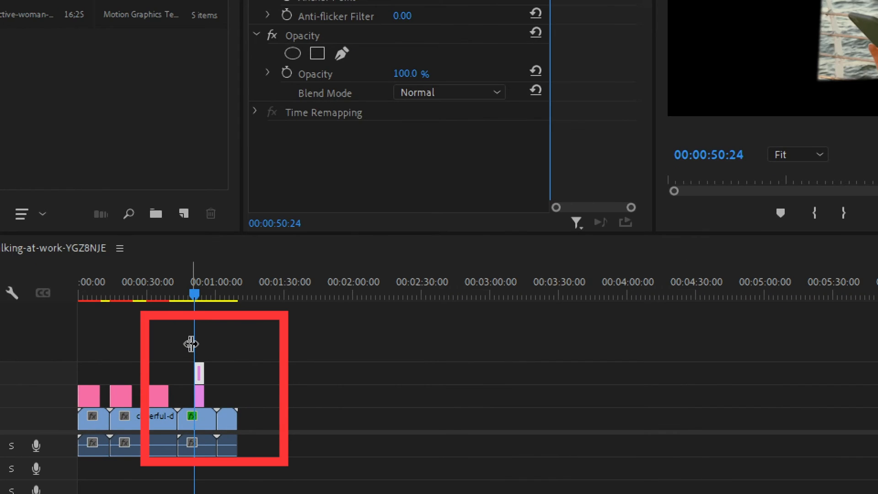
key("=")
key("=")
key("=")
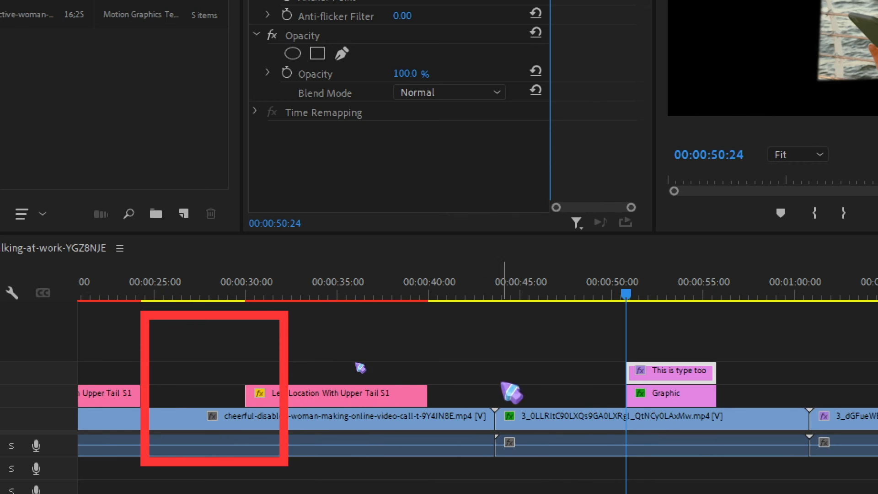
right_click(702, 380)
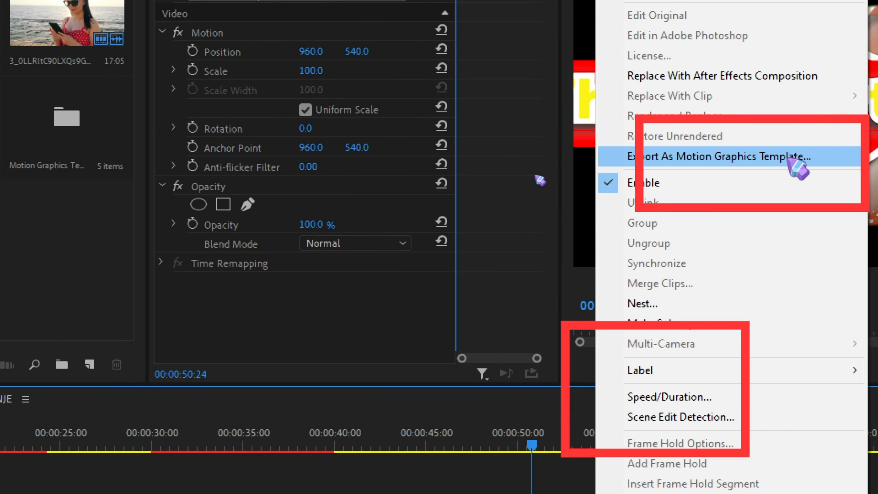
left_click(798, 160)
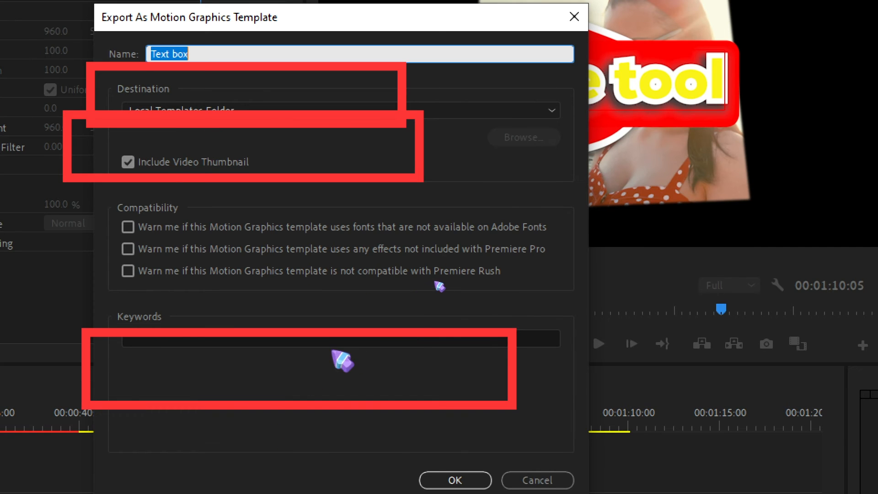
Add the keyword "cool text" to the Motion Graphics template.
left_click(322, 333)
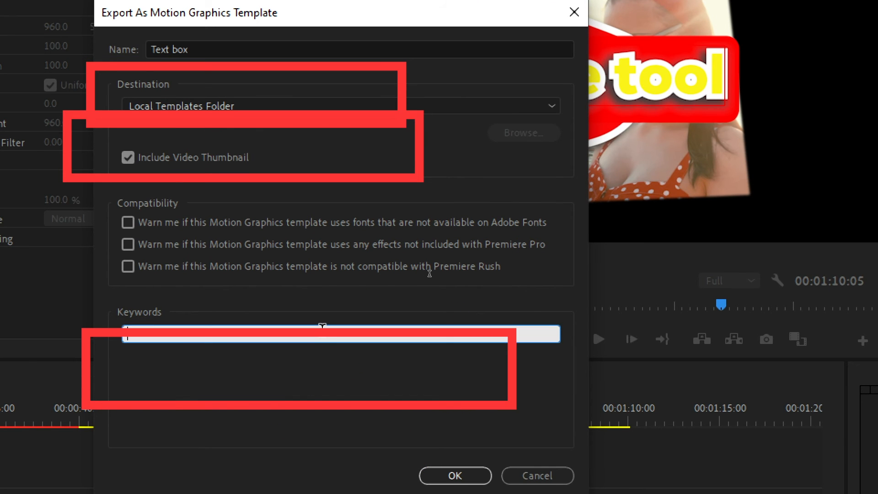
type("t")
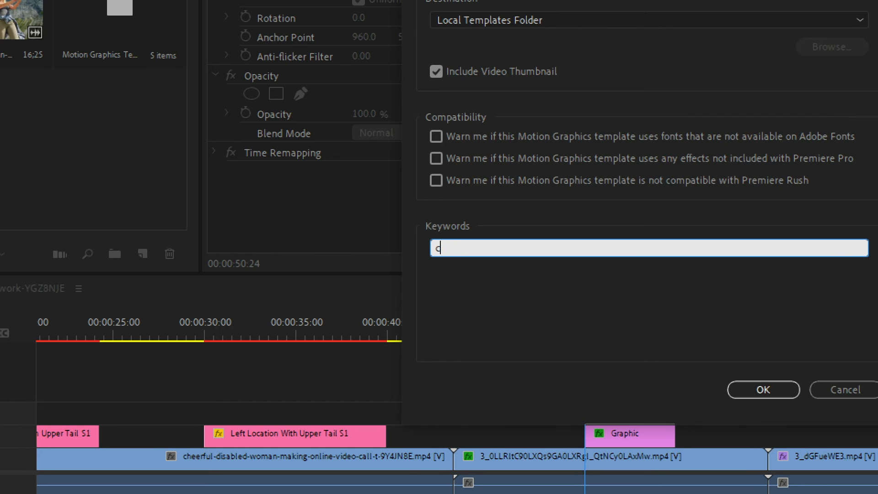
key("BackSpace")
type("cool text")
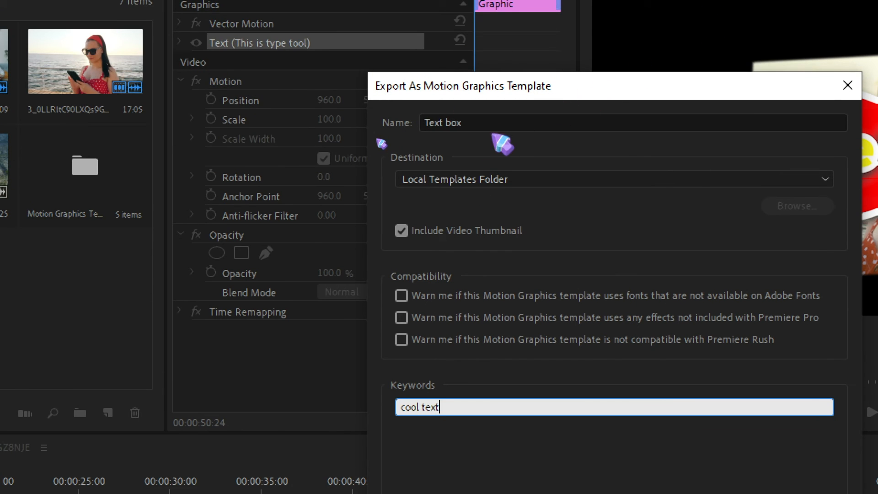
Name the Motion Graphics template "Cool 3d Text".
left_click(488, 121)
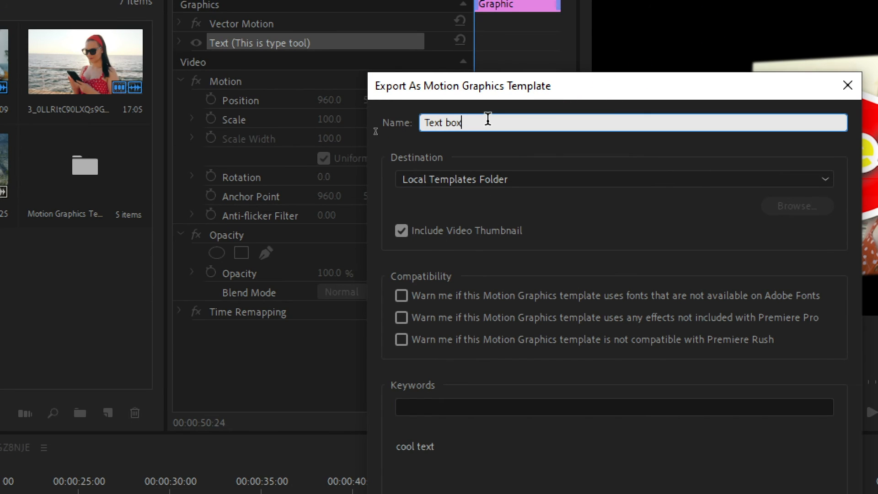
key("BackSpace")
key("BackSpace")
key("BackSpace")
key("BackSpace")
key("BackSpace")
key("BackSpace")
key("BackSpace")
key("BackSpace")
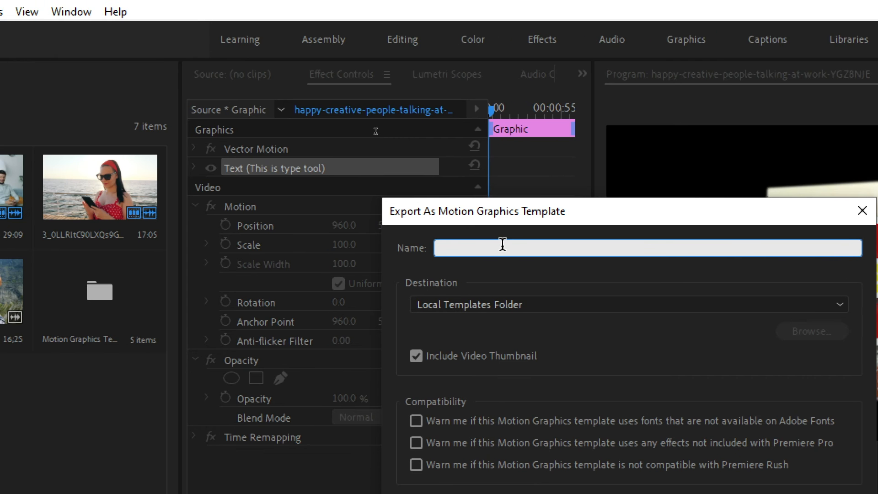
type("Cool 3d TExt")
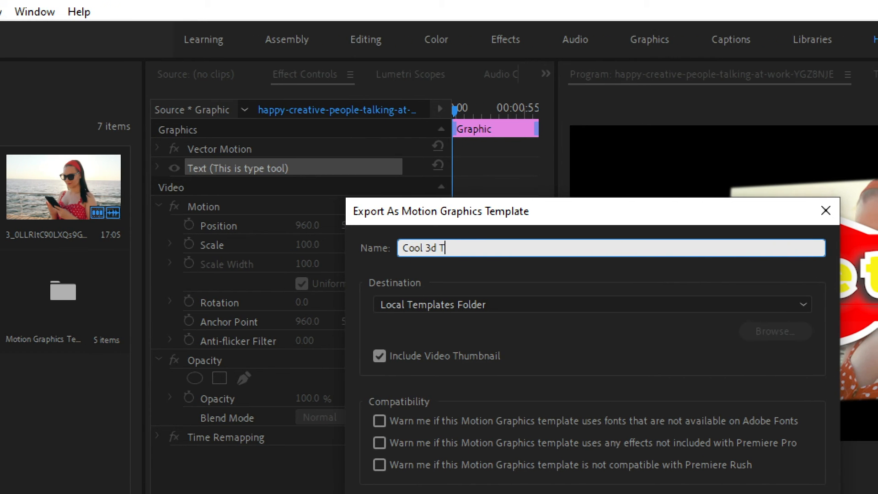
key("BackSpace")
key("BackSpace")
type("ext")
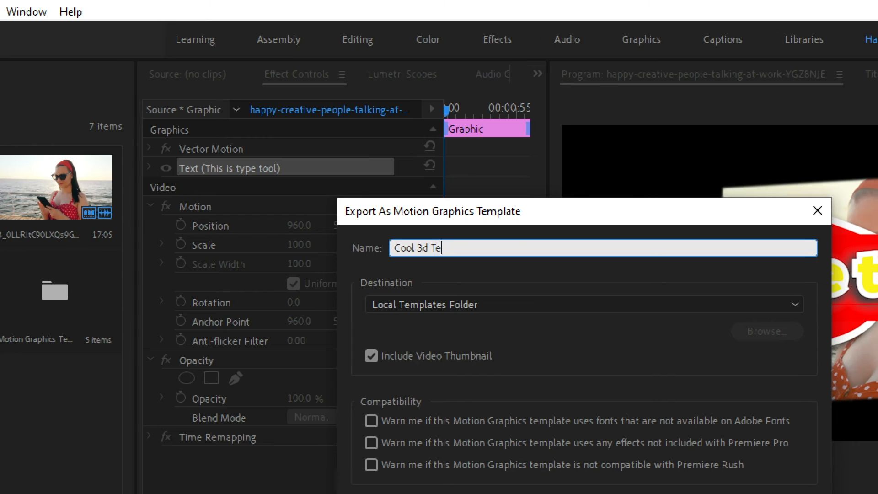
Review the destination choices, keep Local Templates Folder, and export the template.
left_click(717, 303)
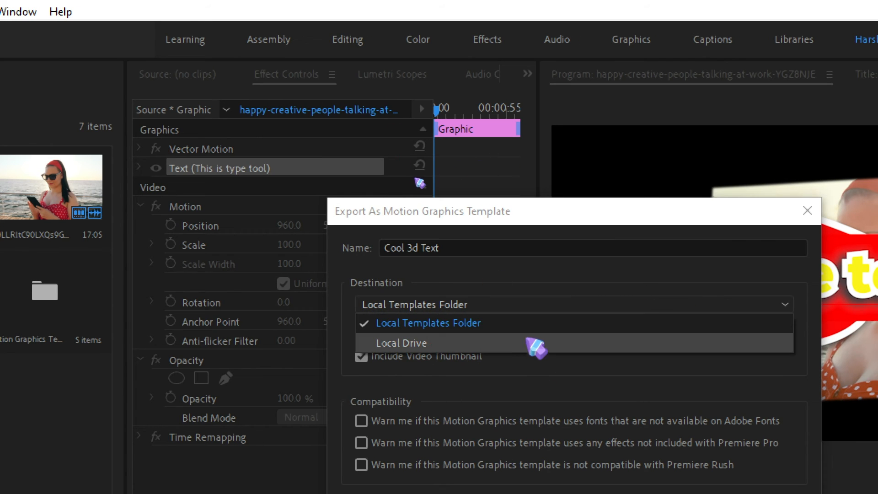
left_click_drag(548, 213, 491, 111)
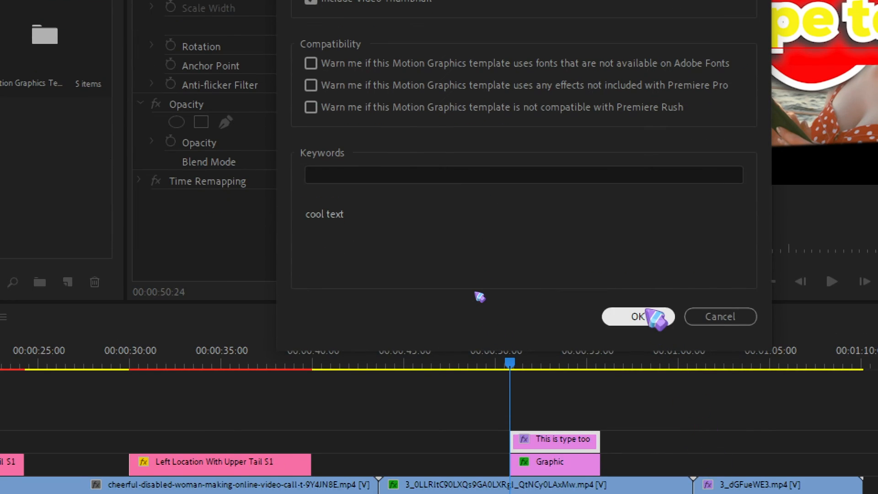
left_click(645, 316)
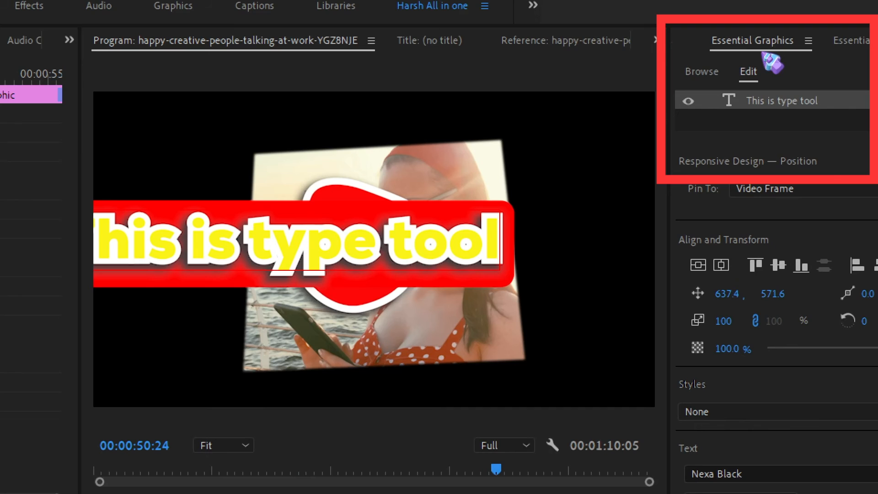
Place the Cool 3d Text template on V3 above the last video clip, and set the playhead to 00:01:03:26 within it.
left_click(702, 73)
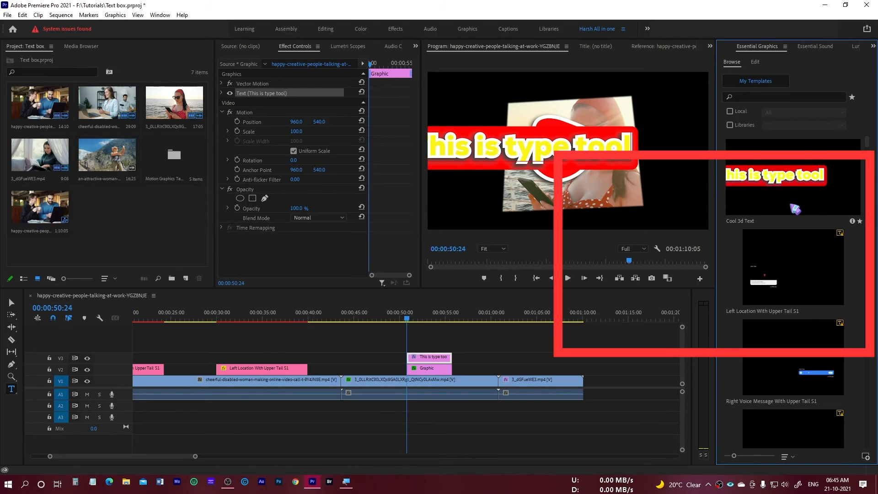
left_click_drag(758, 223, 531, 338)
left_click(526, 315)
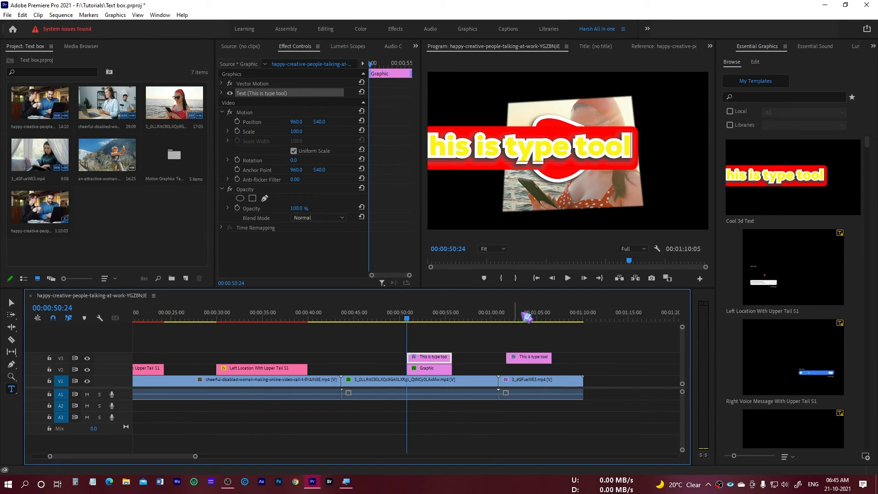
Centre the text of the newly placed template clip horizontally in the frame.
left_click(537, 379)
left_click(536, 357)
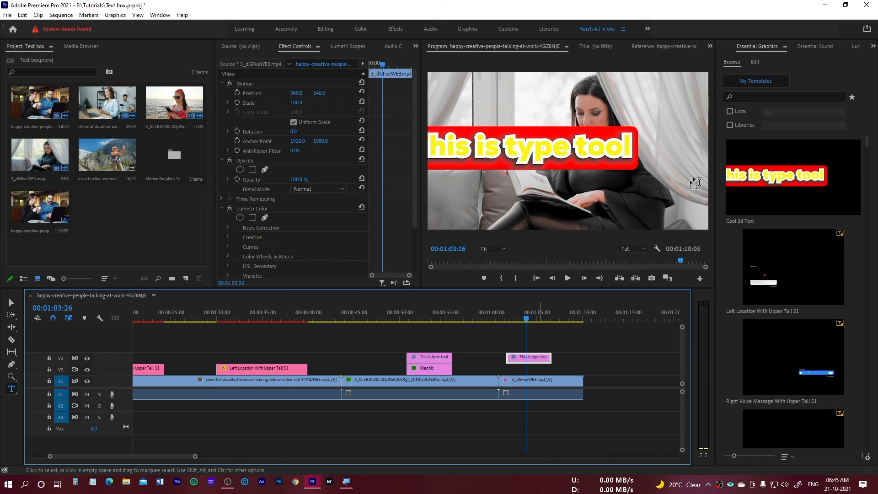
left_click(780, 76)
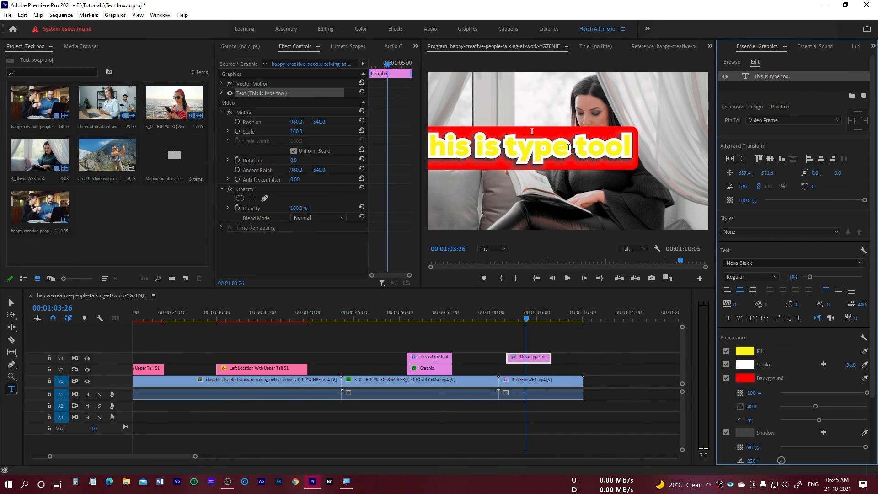
left_click(730, 159)
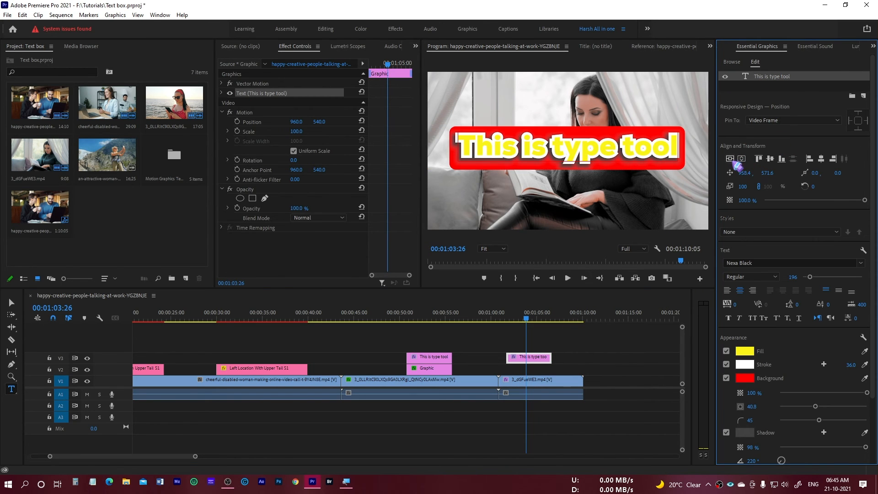
left_click(571, 359)
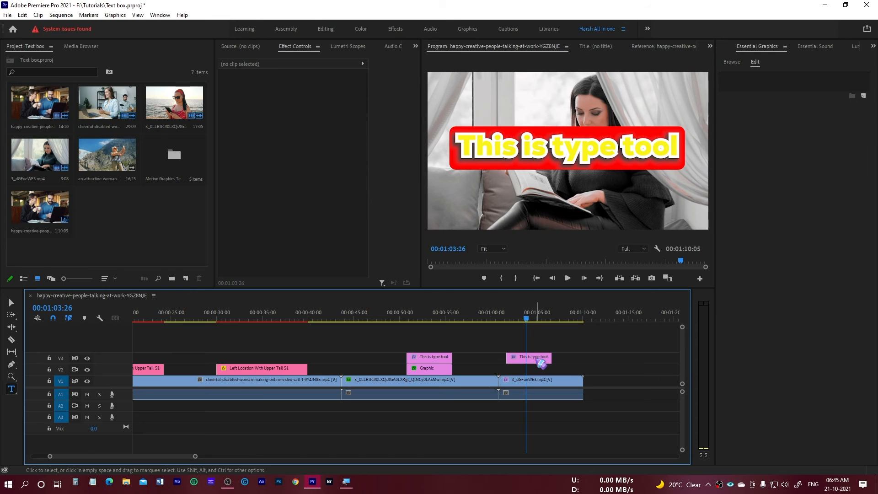
Replace the wording of the newly placed template's text layer with "cool 3d text".
left_click(786, 78)
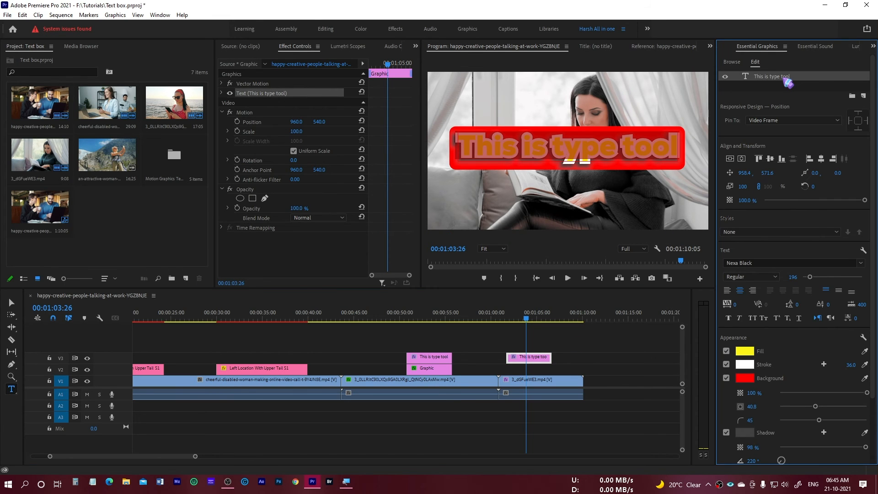
type("cool")
type(" 3d d")
key("BackSpace")
key("BackSpace")
type("text")
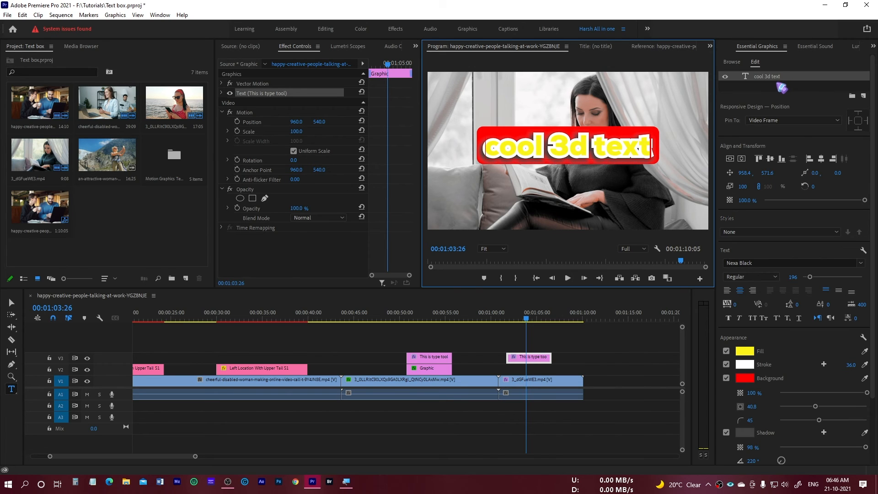
left_click(782, 87)
left_click(539, 358)
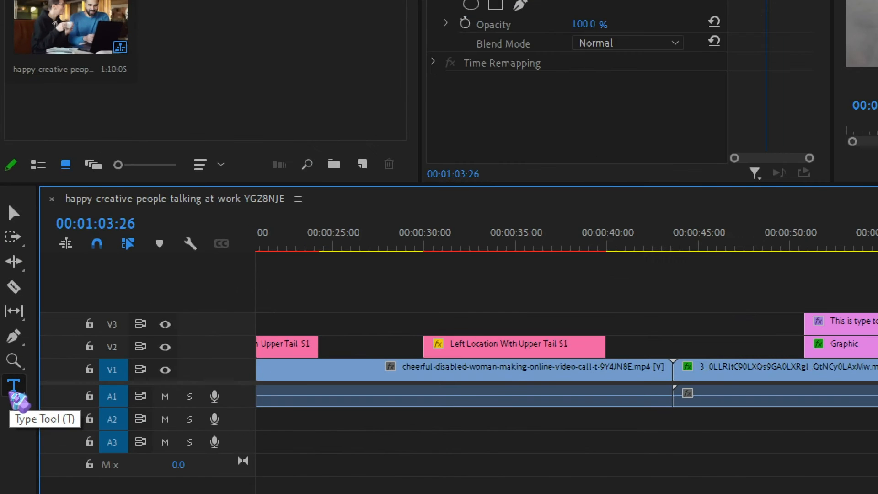
Choose the Vertical Type tool, and shift the "cool 3d text" clip along V3 past the playhead.
left_click(14, 387)
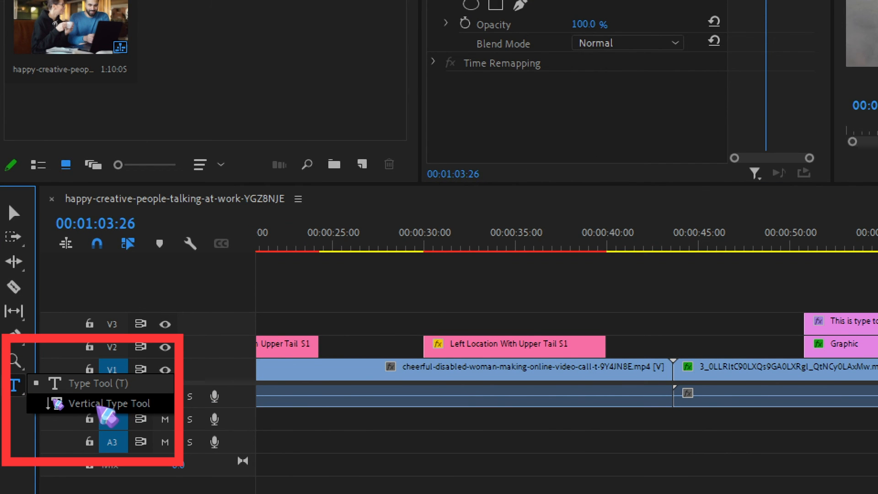
left_click(104, 406)
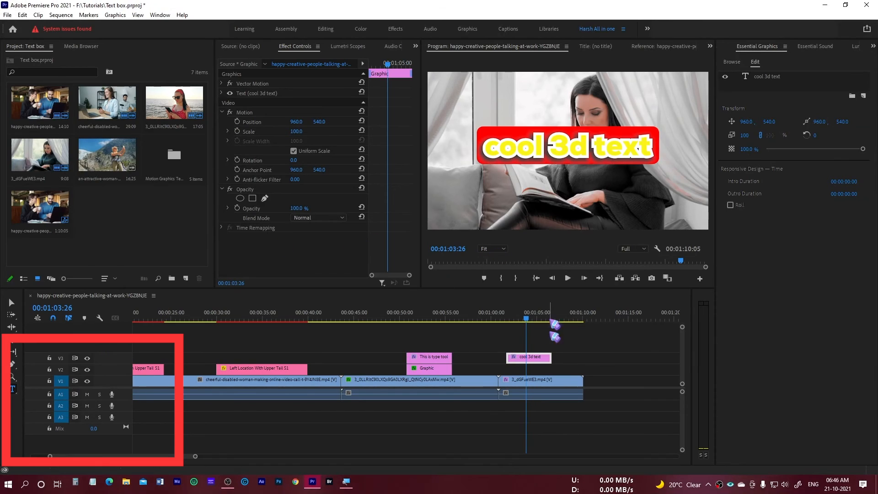
left_click_drag(537, 366, 589, 366)
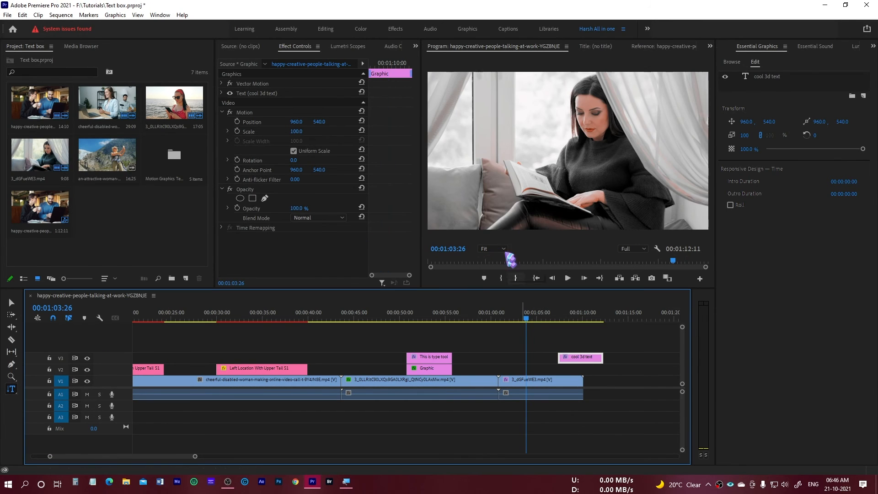
Add vertical text reading "type vertically" over the window area beside the reading woman.
left_click(491, 112)
left_click(491, 111)
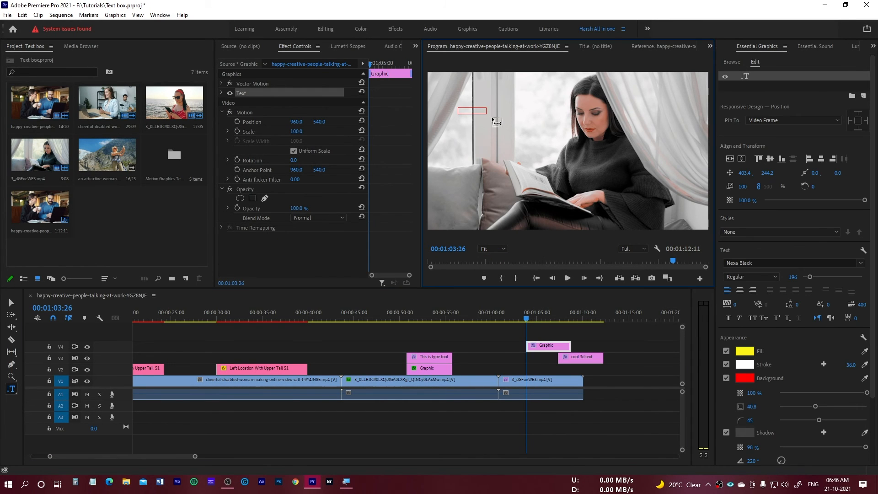
type("type")
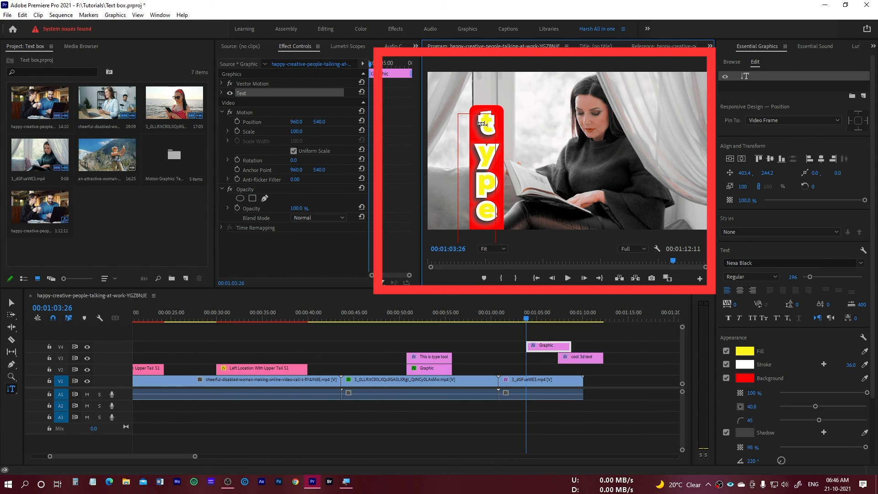
Set the vertical text's font size to 39 and turn off its stroke.
left_click(750, 80)
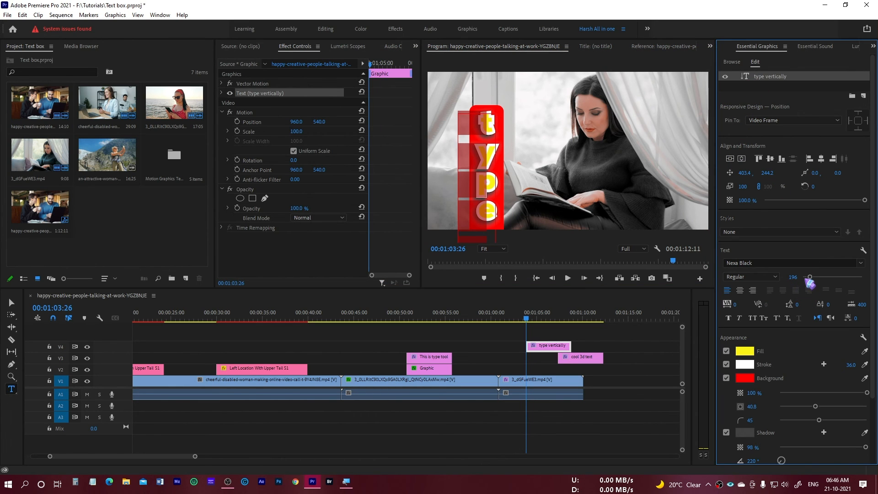
mouse_move(792, 277)
left_mouse_down()
mouse_move(713, 277)
mouse_move(791, 281)
left_mouse_up()
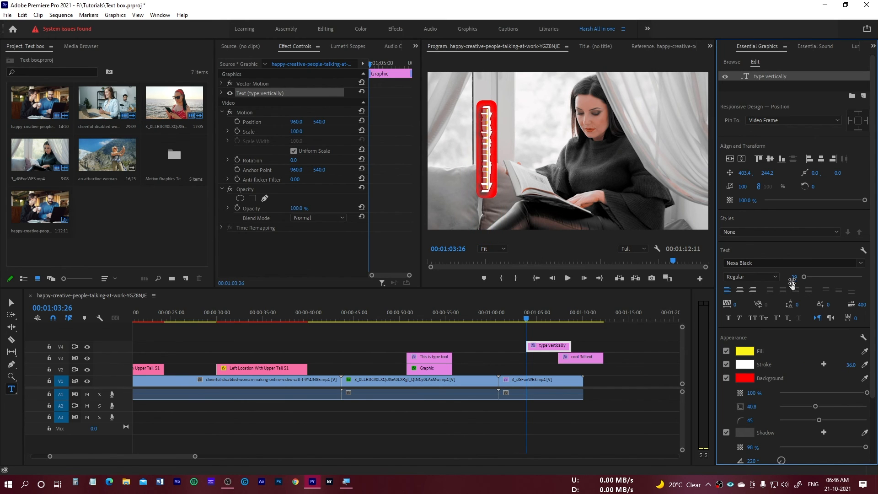
left_click(726, 365)
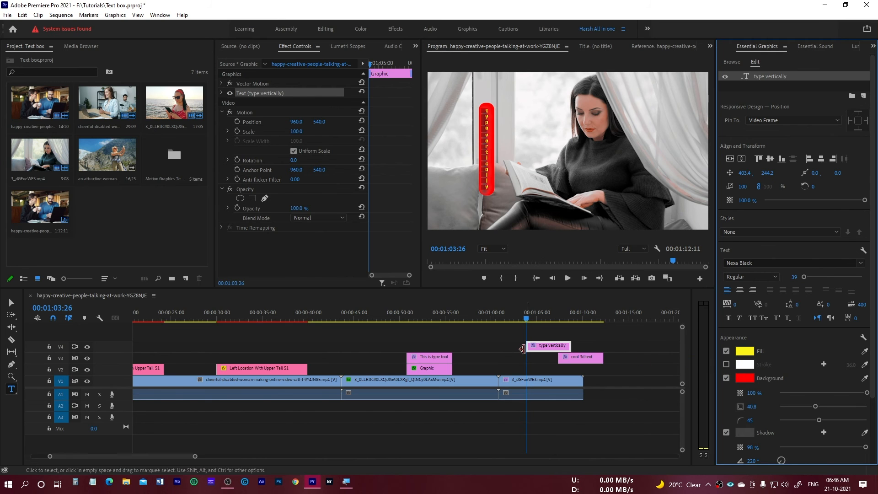
Move the "type vertically" clip earlier on V4 so it starts near the beginning of the last video clip.
left_click(555, 349)
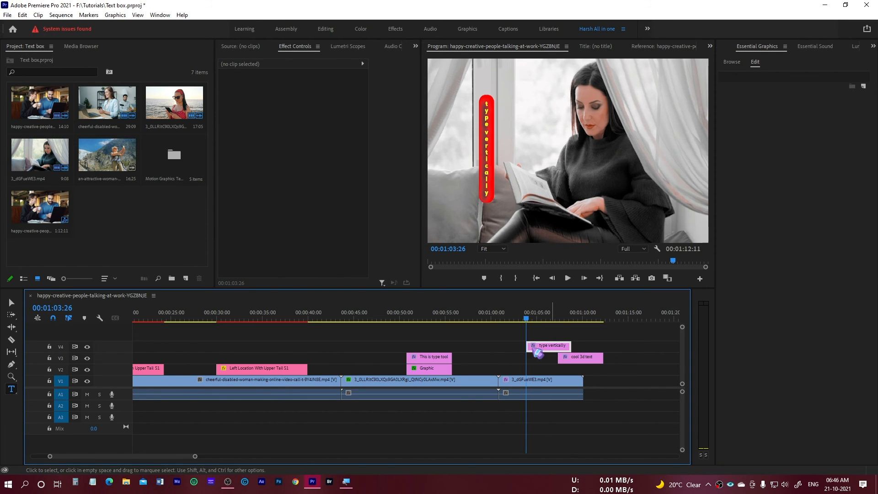
left_click_drag(559, 353, 538, 353)
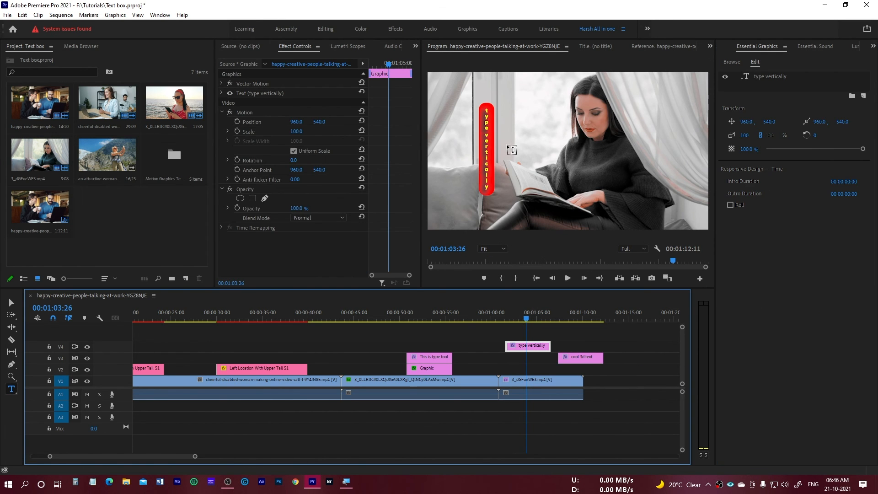